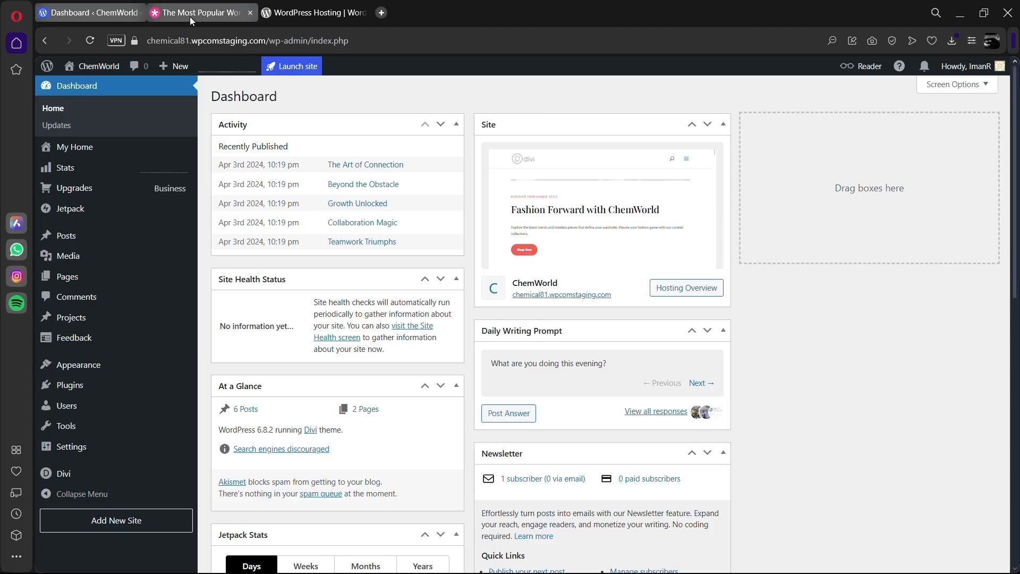
Look over the Elegant Themes homepage and read through the recommended providers on the WordPress Hosting page
click(189, 15)
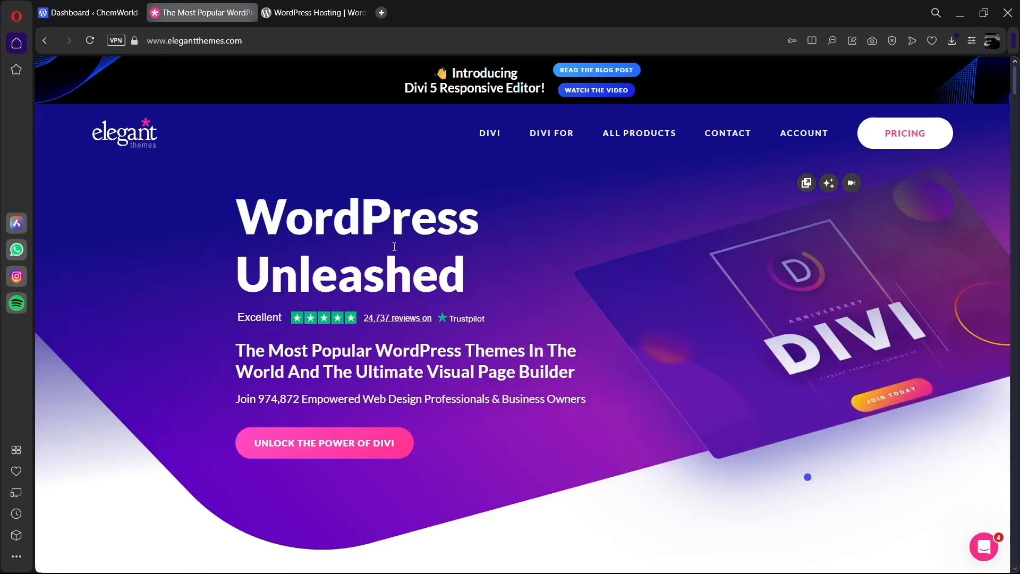
mouse_move(490, 143)
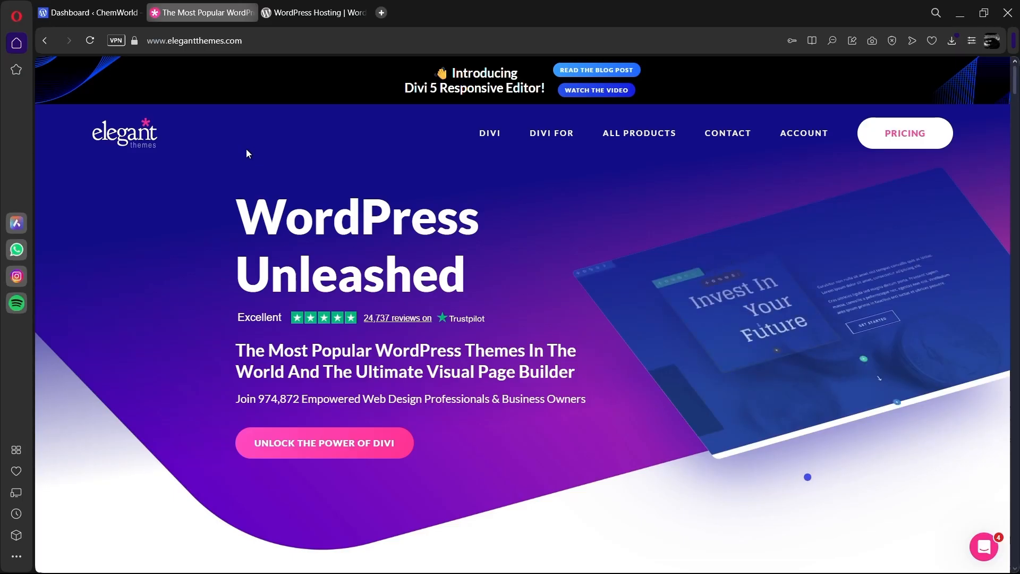
click(307, 12)
scroll(536, 210, down, 3)
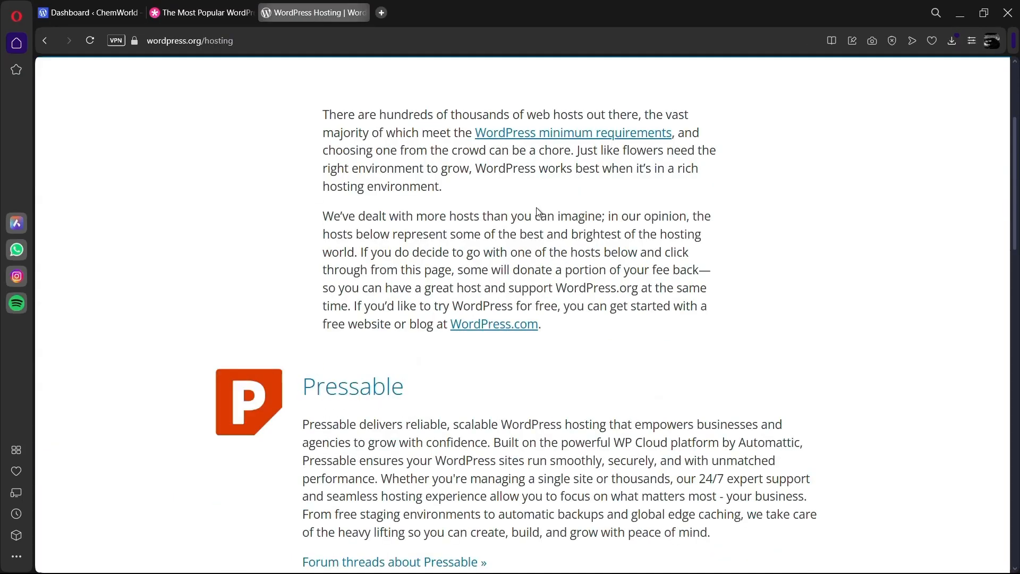
scroll(970, 256, down, 5)
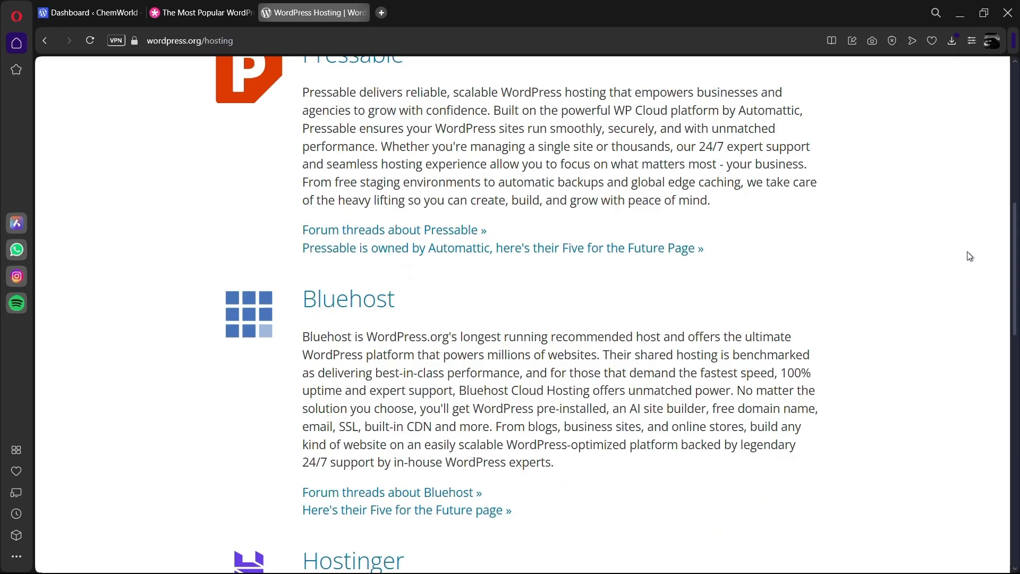
scroll(451, 338, down, 1)
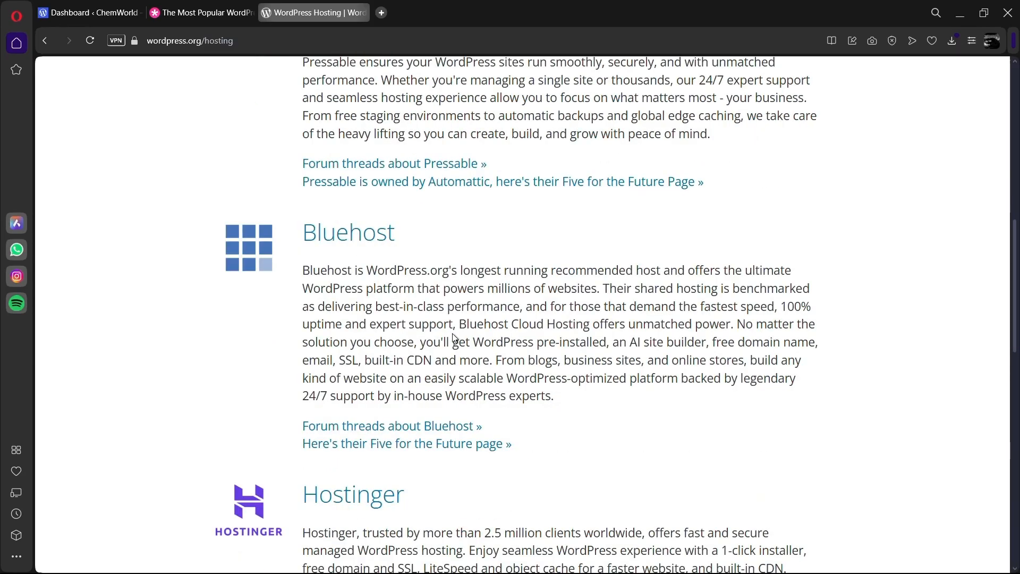
scroll(453, 336, down, 2)
scroll(414, 315, down, 1)
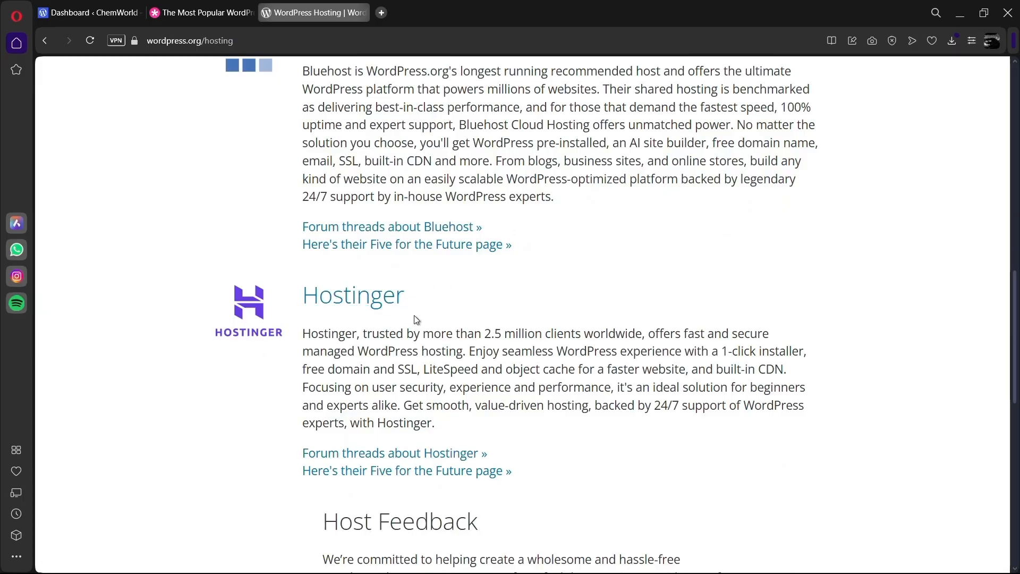
scroll(414, 316, down, 3)
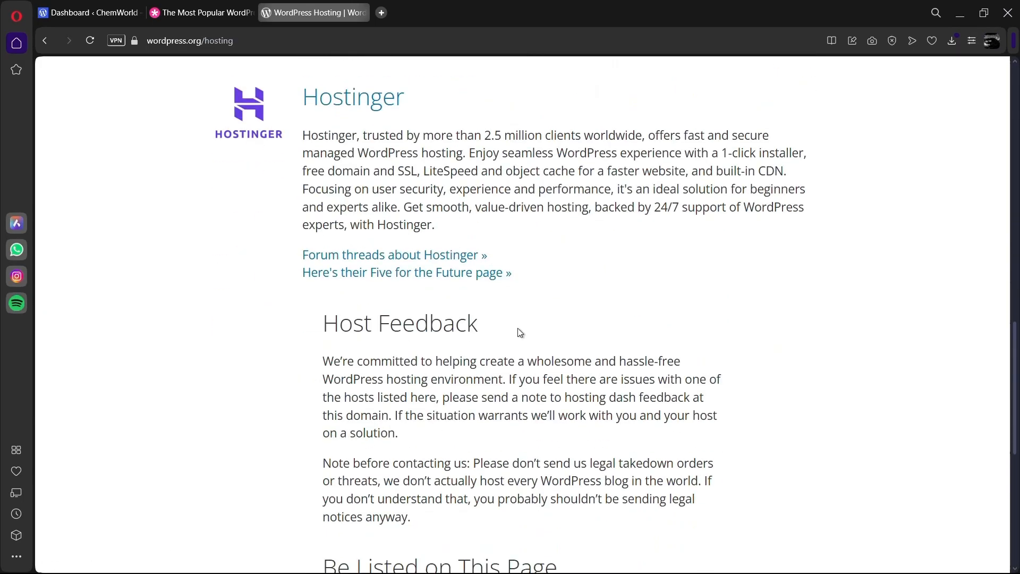
scroll(520, 332, up, 4)
scroll(519, 333, up, 10)
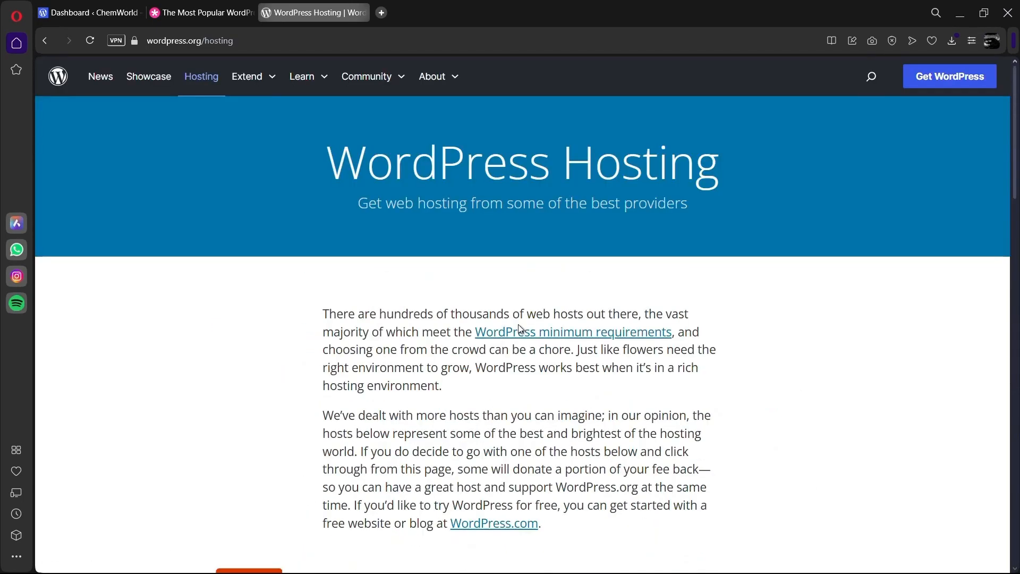
Log in to the Elegant Themes members area with the prefilled credentials and find the Divi Theme download
click(67, 19)
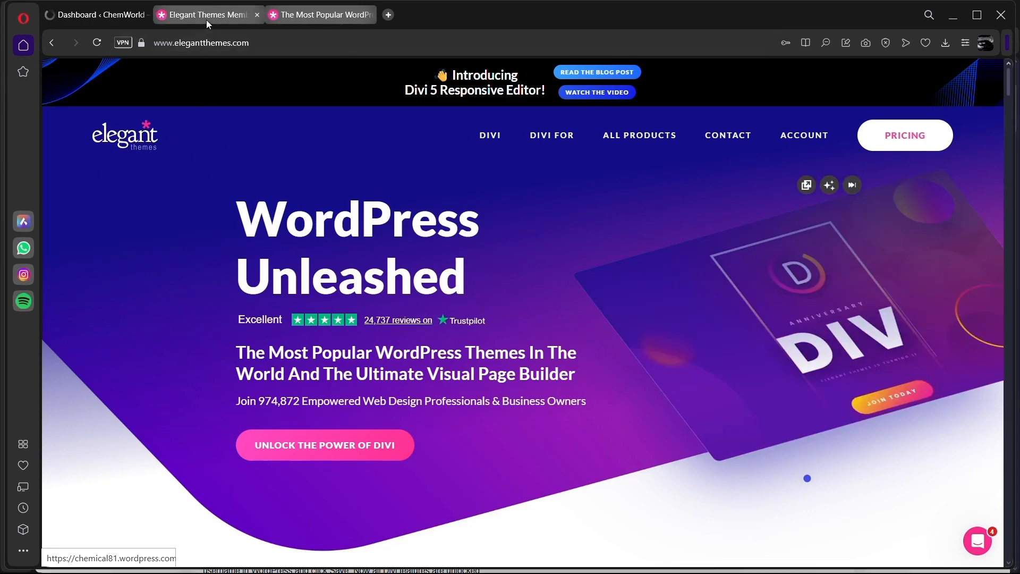
click(206, 19)
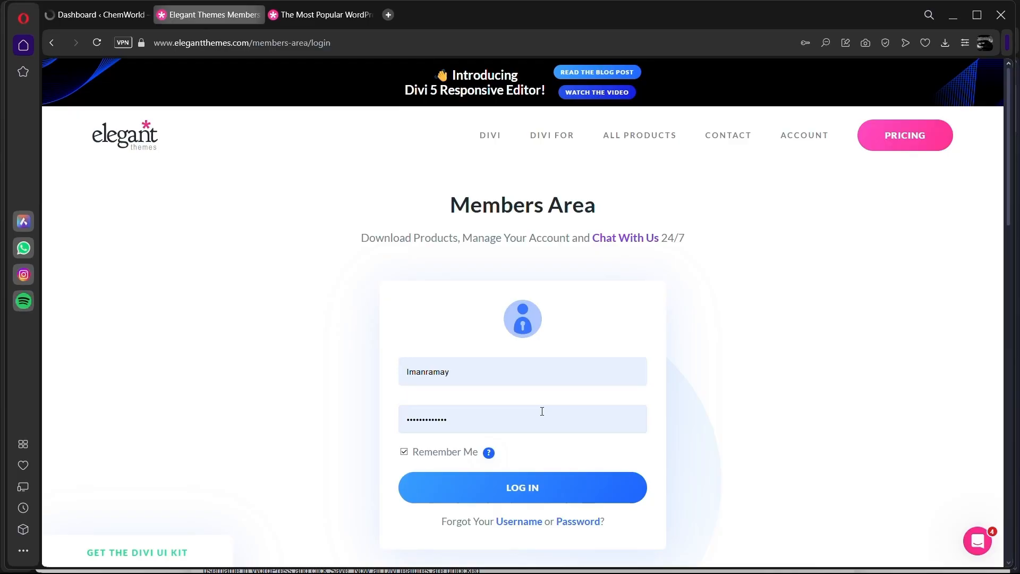
click(521, 486)
scroll(536, 277, down, 2)
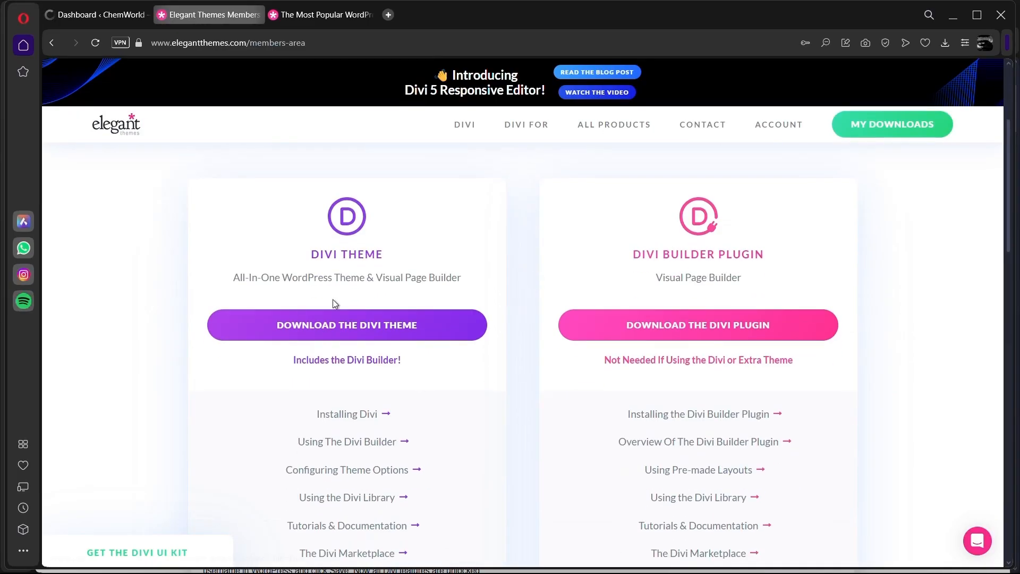
Open the new theme installer for the ChemWorld site and accept the address change to chemical81.wpcomstaging.com
click(93, 14)
scroll(141, 319, down, 2)
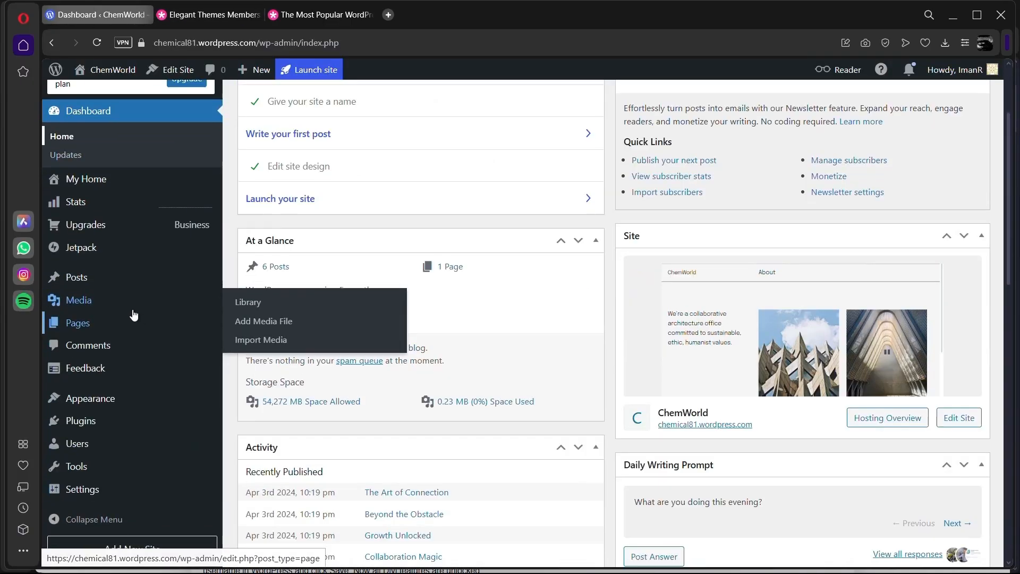
mouse_move(80, 400)
click(231, 402)
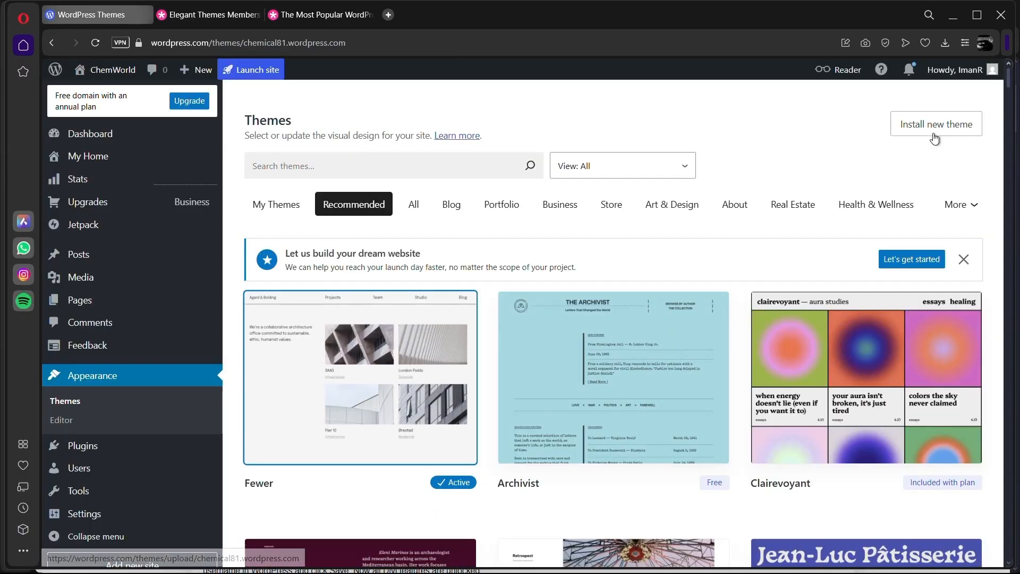
click(934, 138)
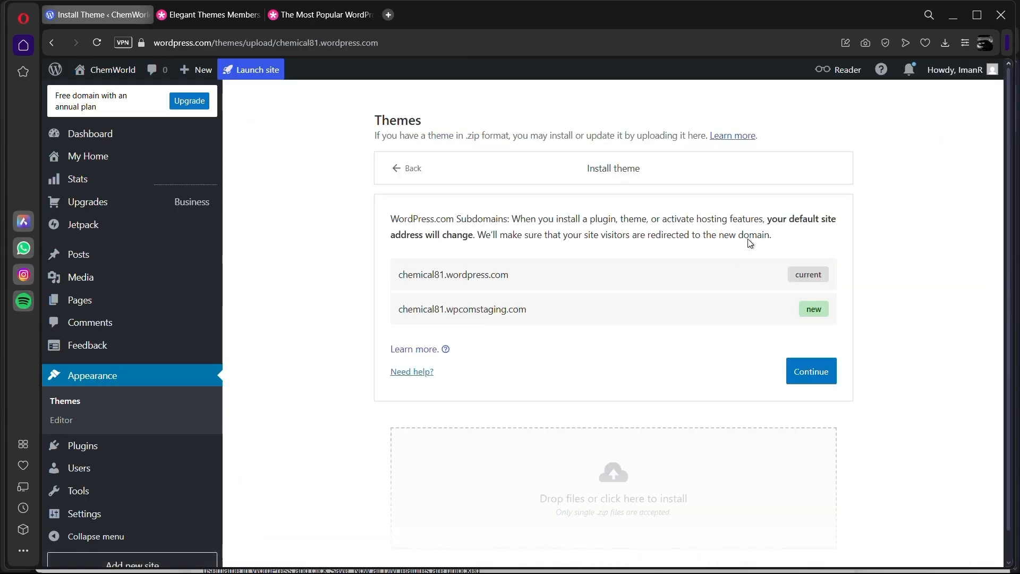
click(831, 373)
Upload the Divi theme zip file to the site and activate the Divi theme
click(635, 300)
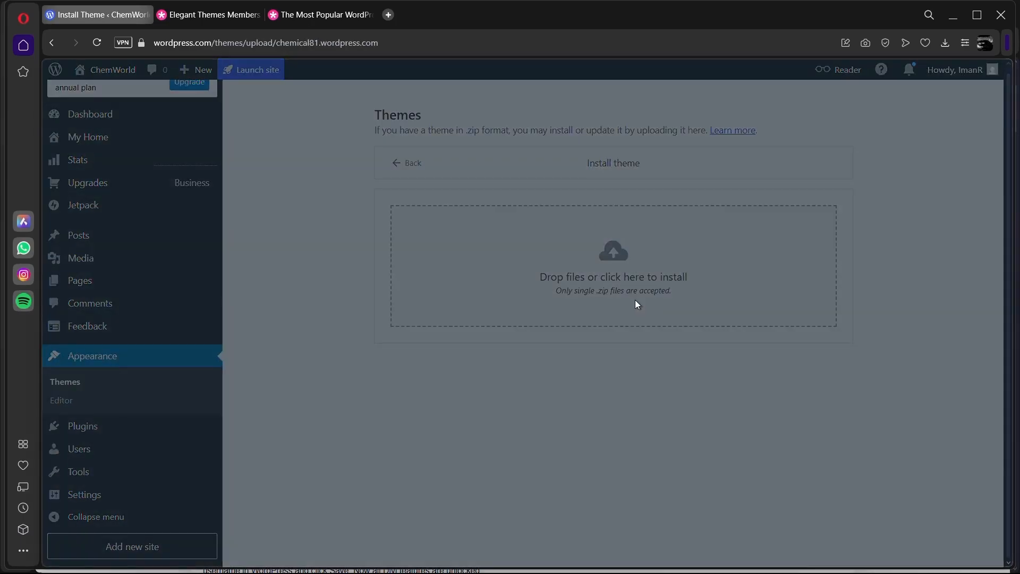
click(236, 128)
double_click(237, 134)
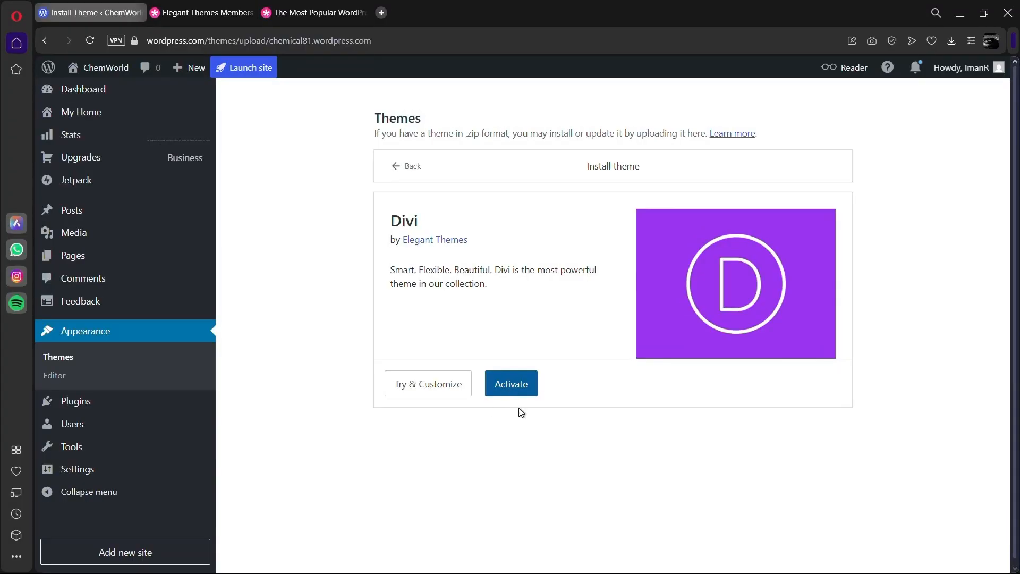
click(514, 392)
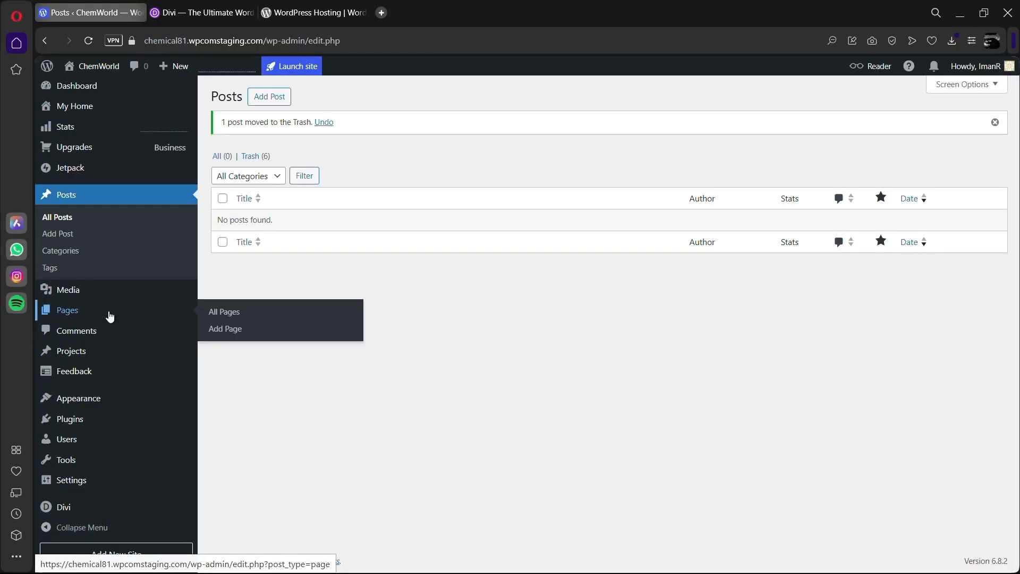
Create a new page titled "Home" and publish it
click(230, 338)
click(259, 130)
text(Home)
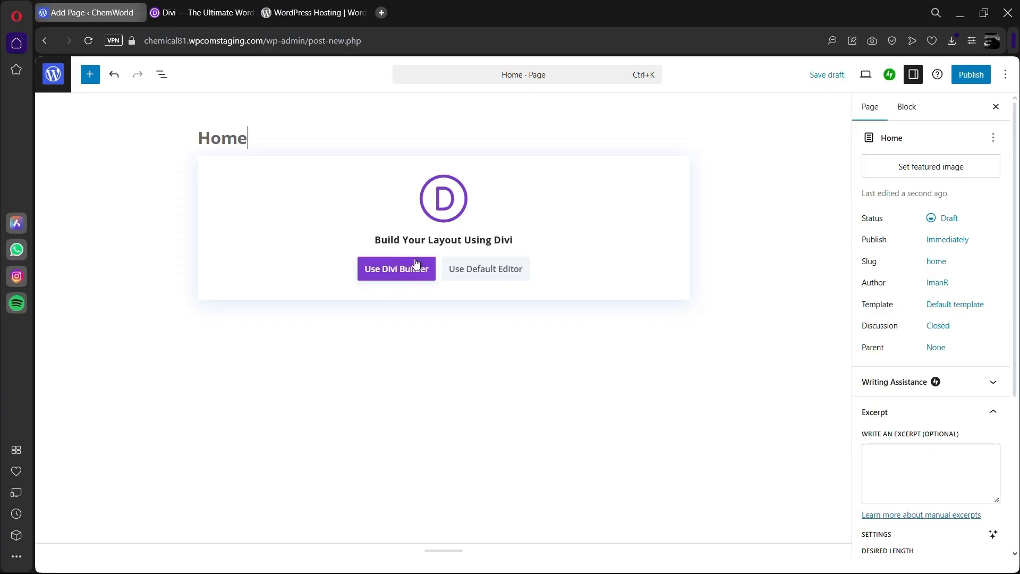
click(971, 74)
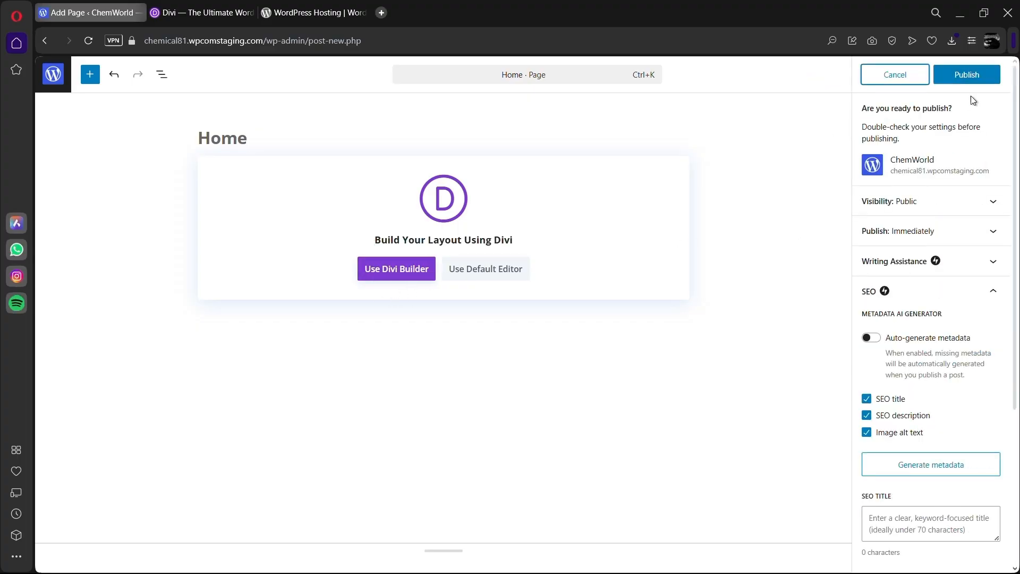
click(967, 75)
In the Reading settings, display a static page, with Home as the homepage and Blog as the posts page
mouse_move(96, 369)
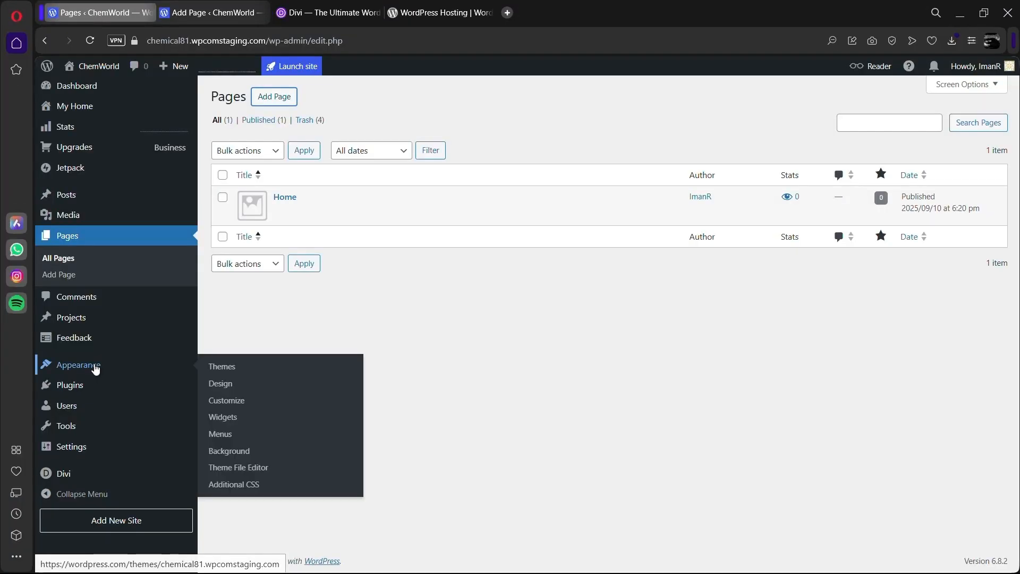
mouse_move(94, 447)
click(224, 361)
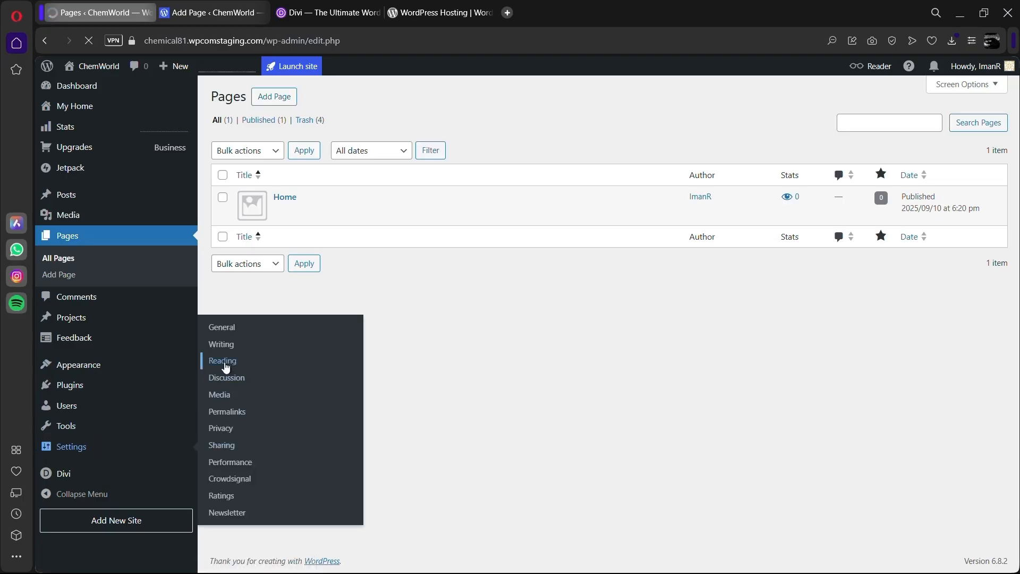
click(347, 148)
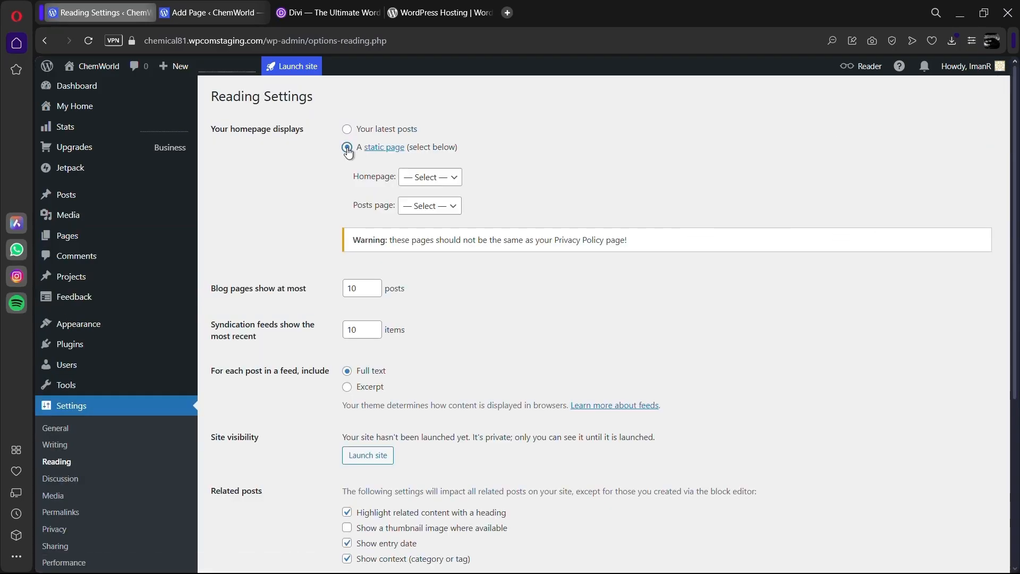
click(438, 179)
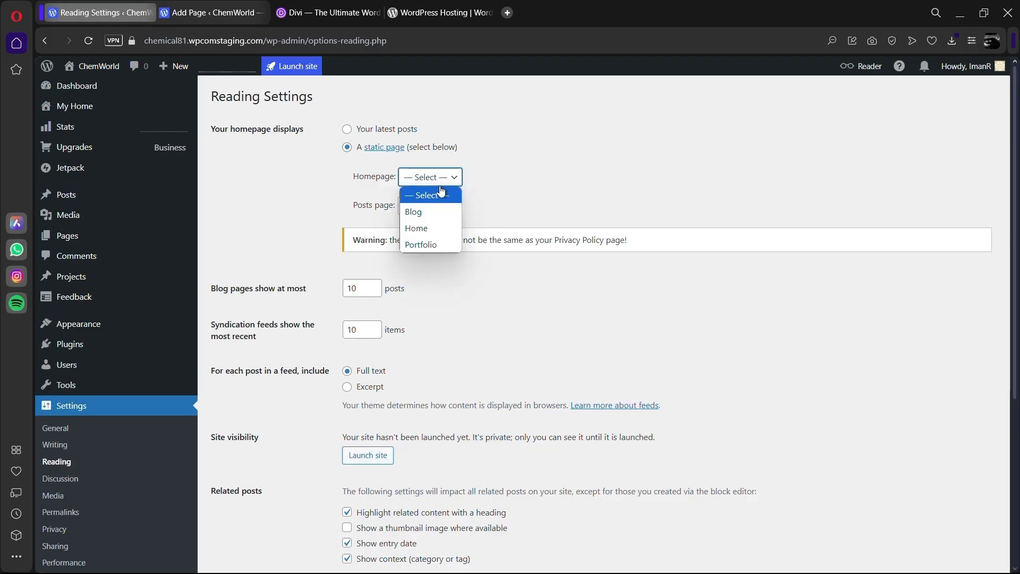
click(425, 228)
click(430, 205)
click(422, 240)
scroll(416, 282, down, 5)
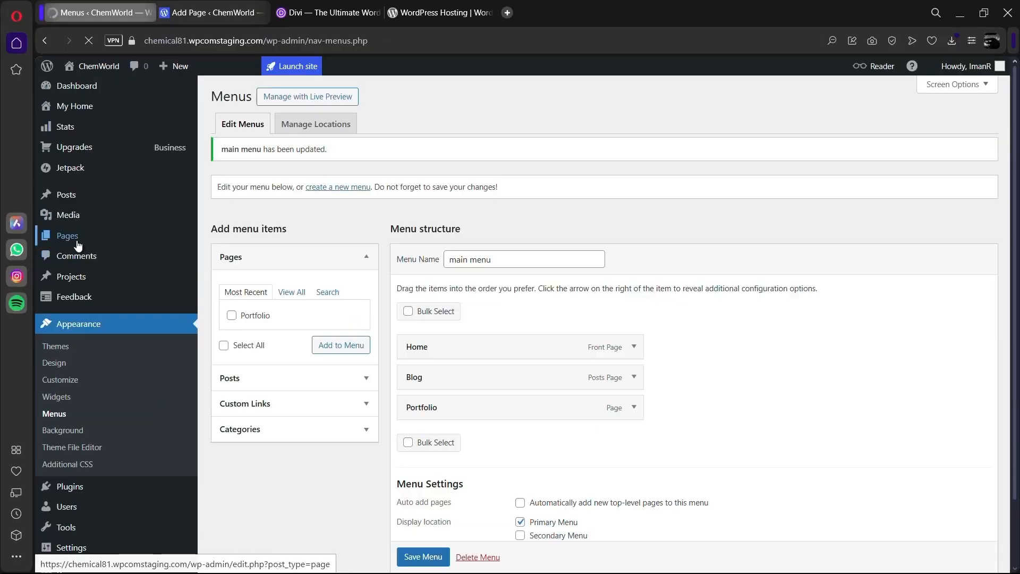
Open the list of all pages and browse Divi's premade layouts for the Home page
mouse_move(78, 243)
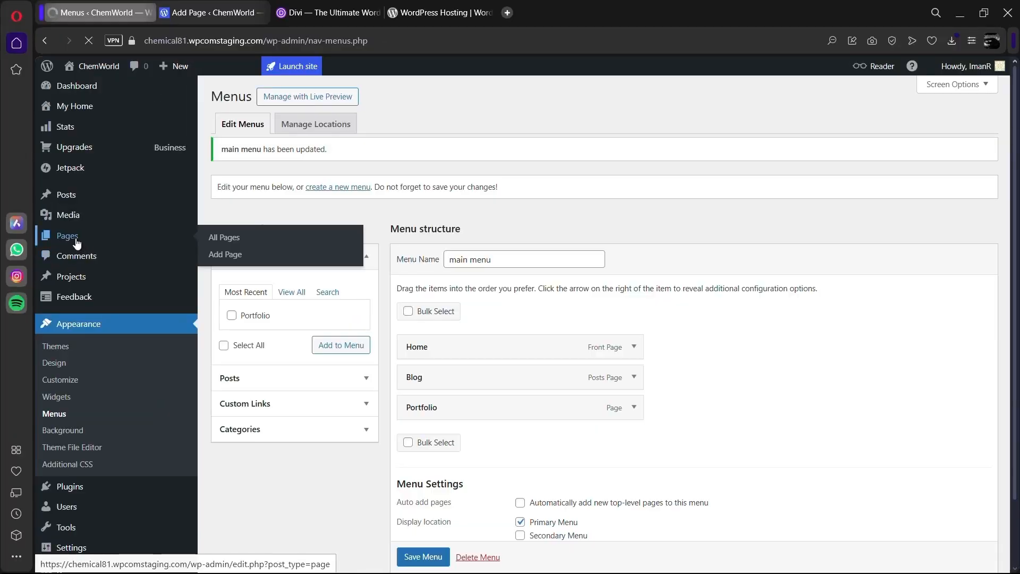
click(235, 237)
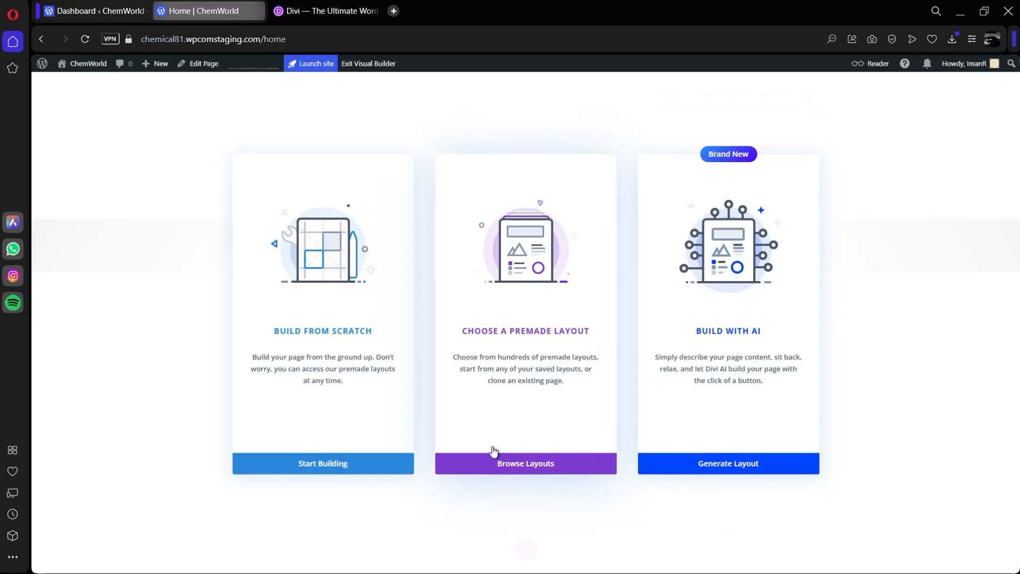
click(534, 471)
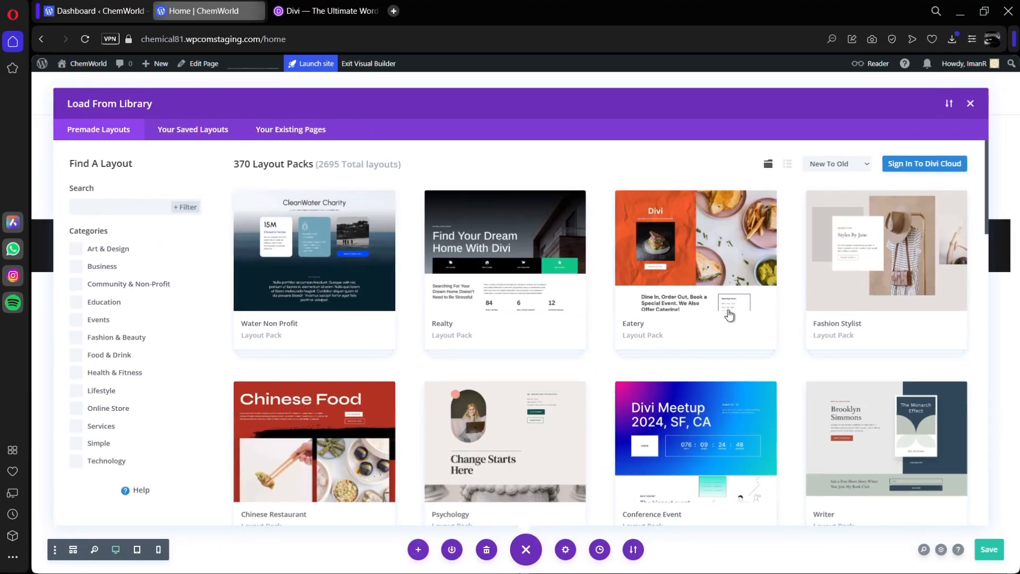
scroll(679, 324, down, 5)
scroll(680, 324, down, 10)
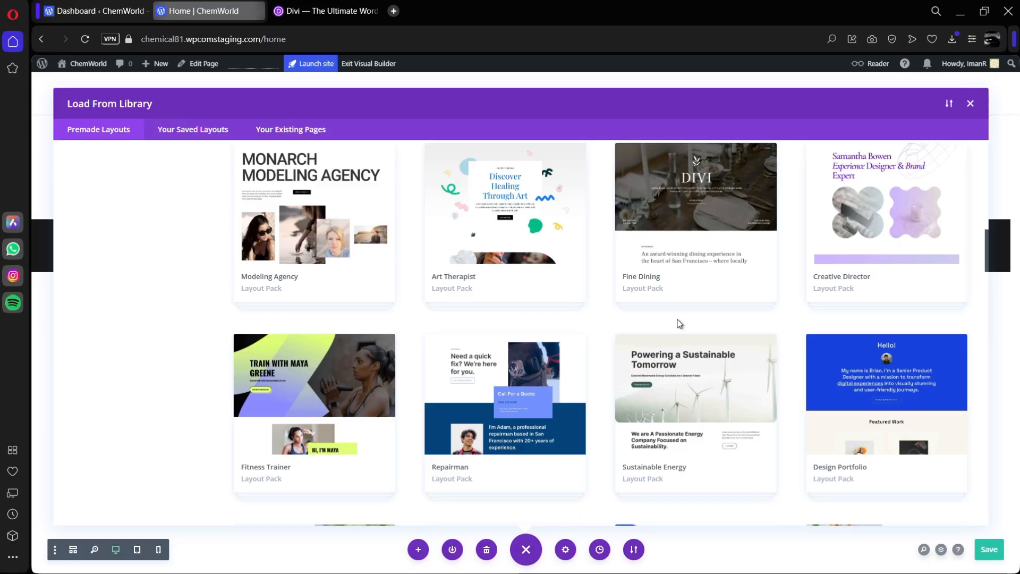
scroll(679, 323, down, 10)
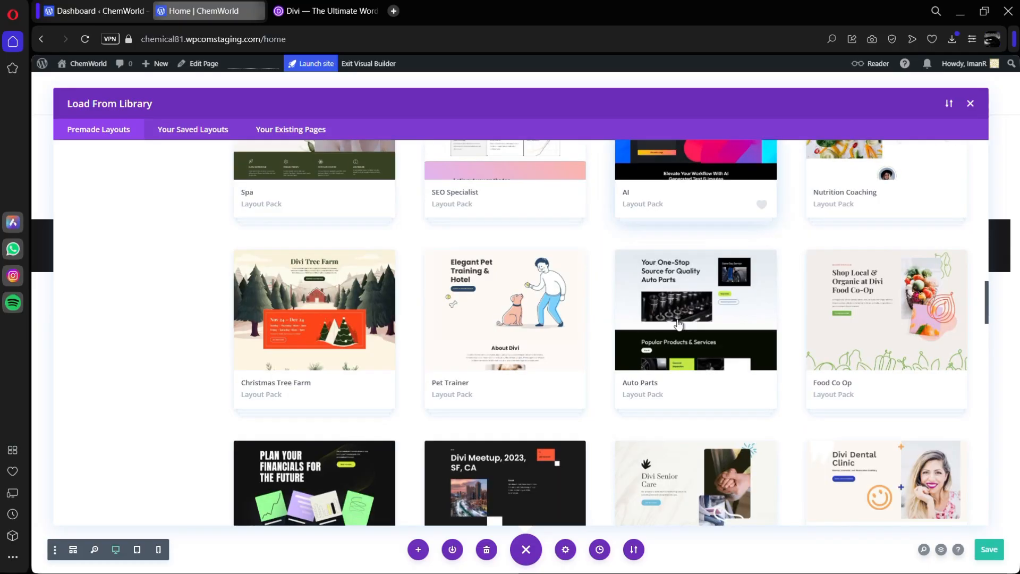
scroll(679, 323, up, 20)
Search the premade layouts for "homepage" and apply the Winery Home Page layout to the Home page
click(127, 212)
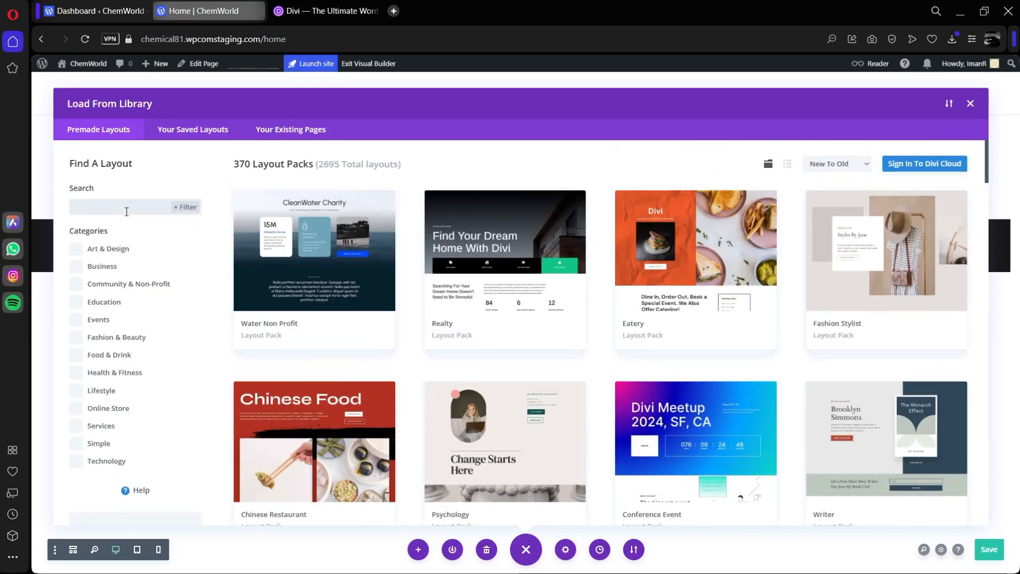
text(homepage)
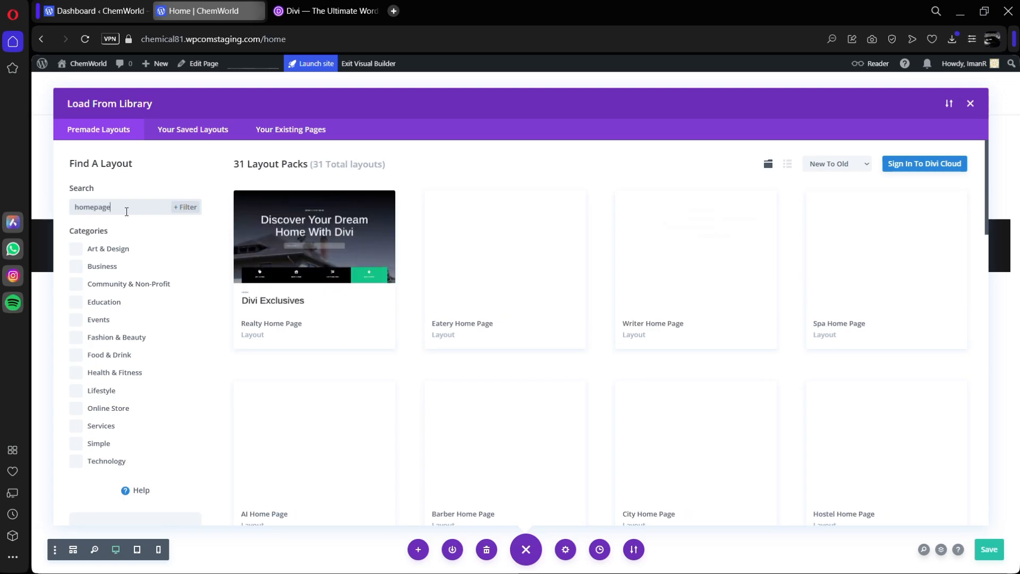
scroll(938, 263, down, 1)
scroll(937, 263, down, 5)
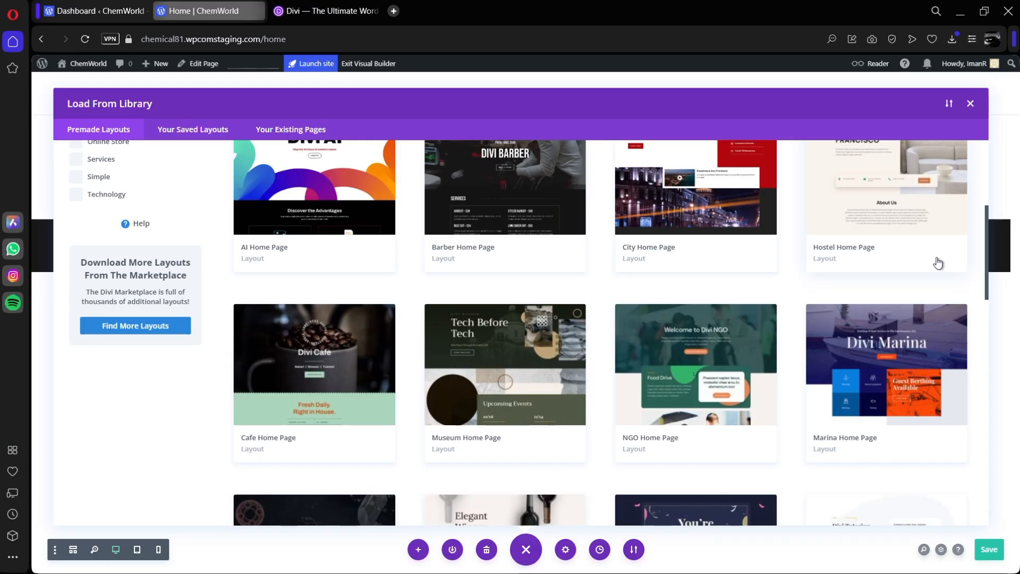
click(476, 400)
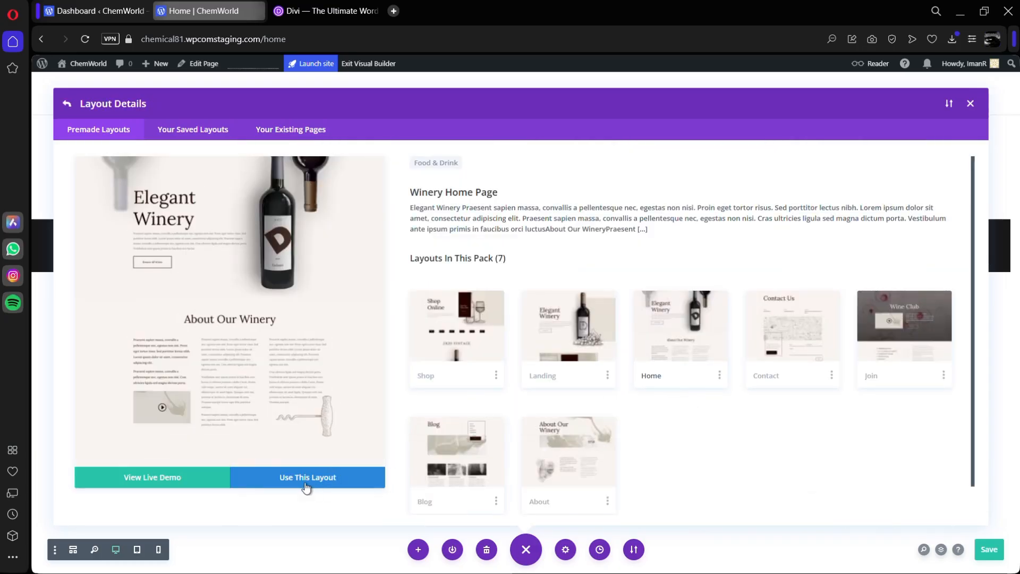
click(277, 477)
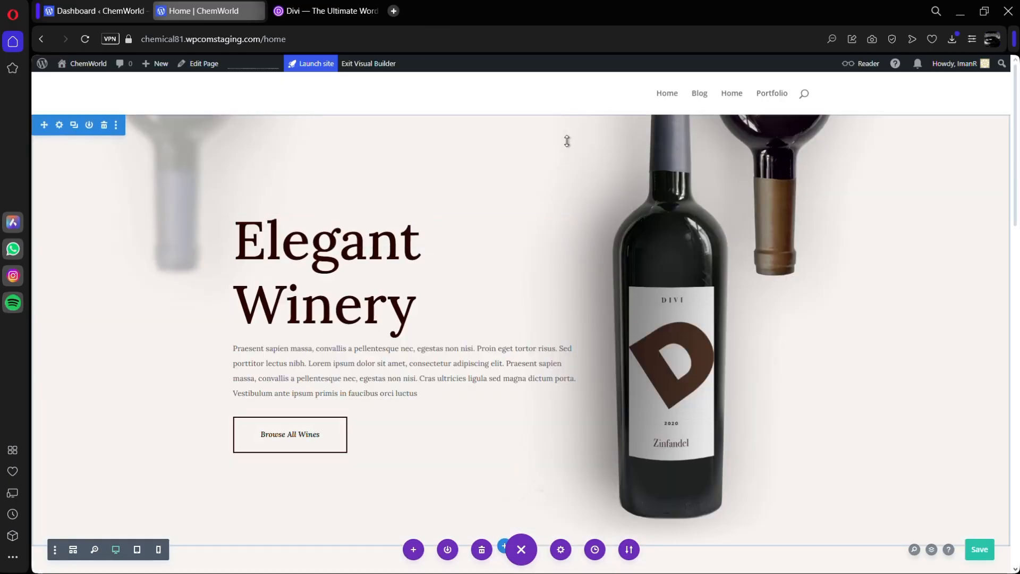
Change the hero heading to "Elegant Wine"
click(326, 299)
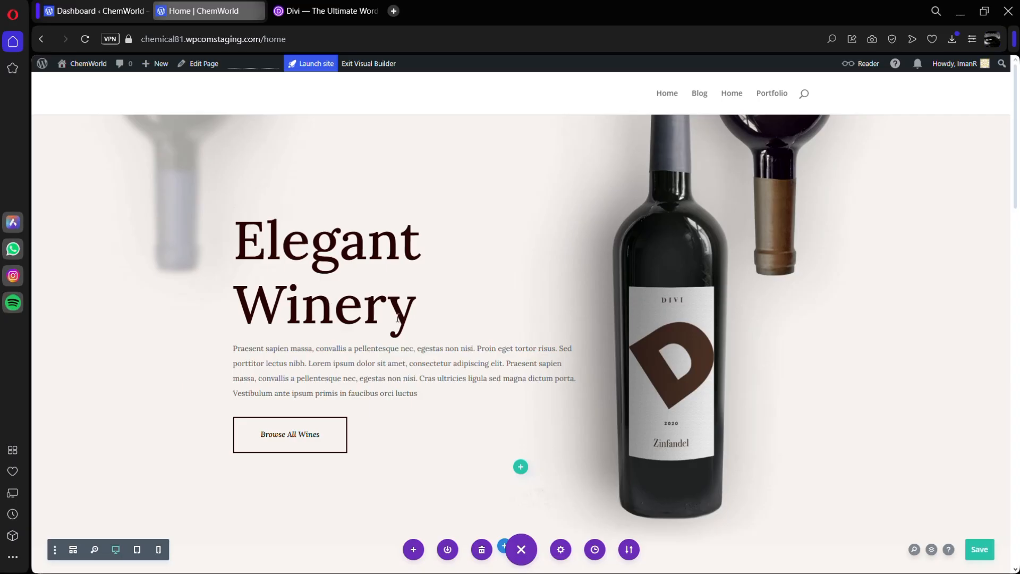
drag(421, 317, 236, 314)
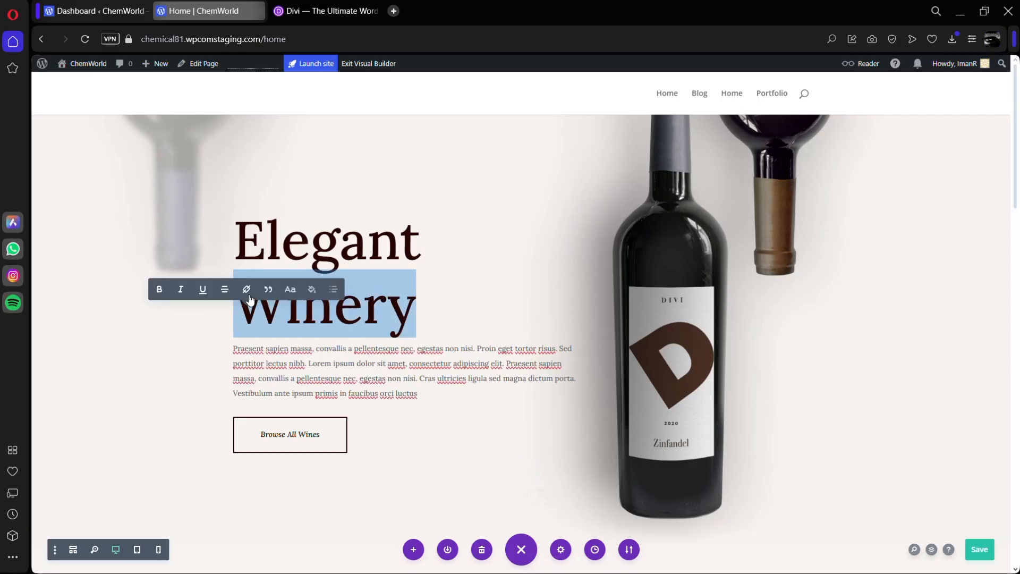
key(BackSpace)
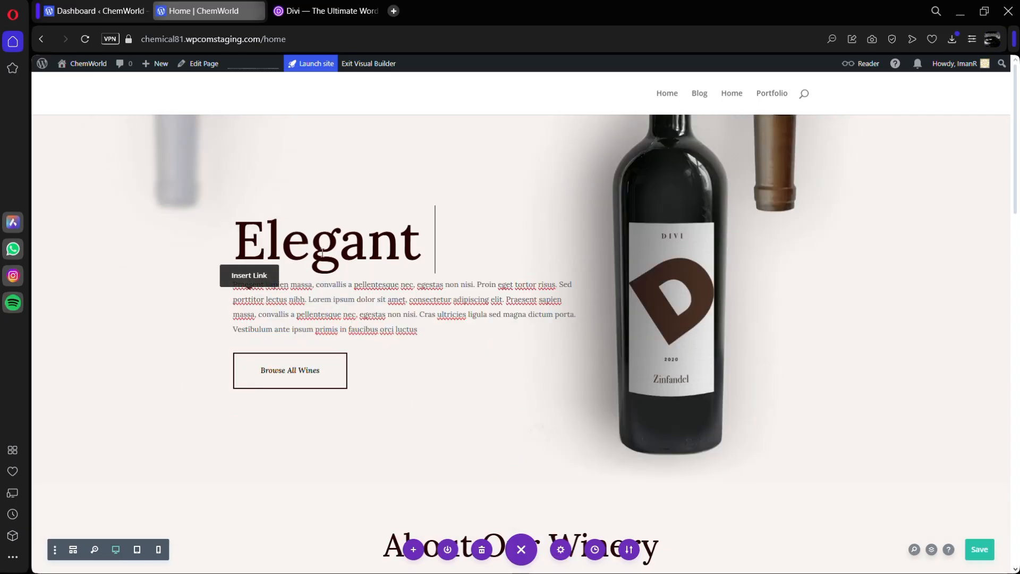
text(WIne)
key(BackSpace)
key(BackSpace)
key(BackSpace)
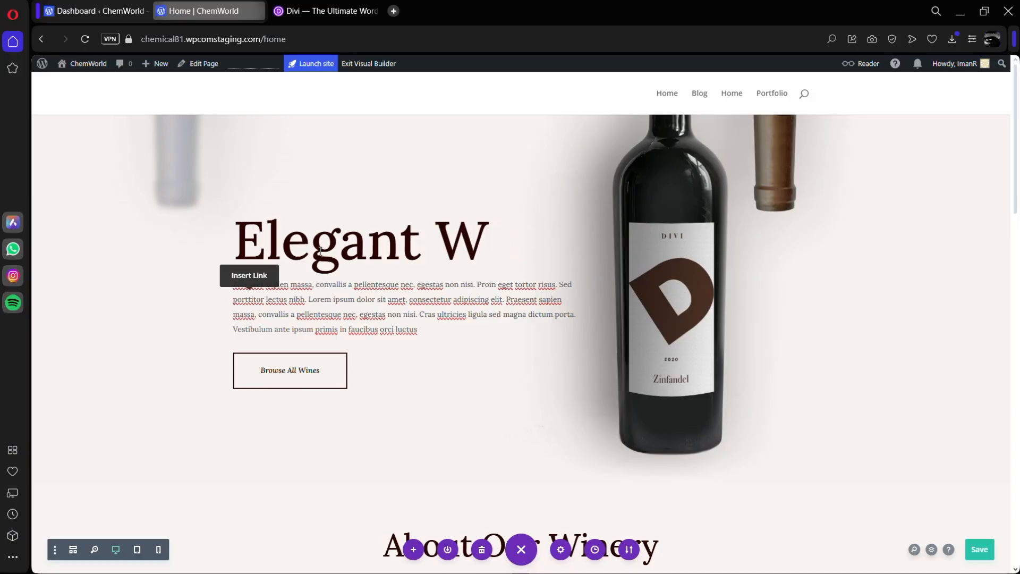
text(ine)
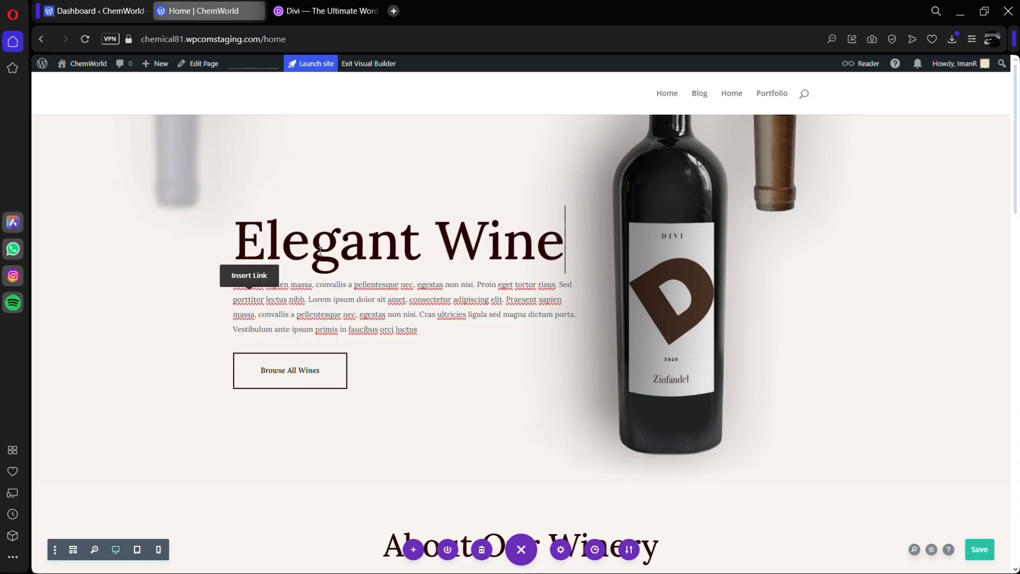
click(365, 248)
click(434, 245)
click(412, 375)
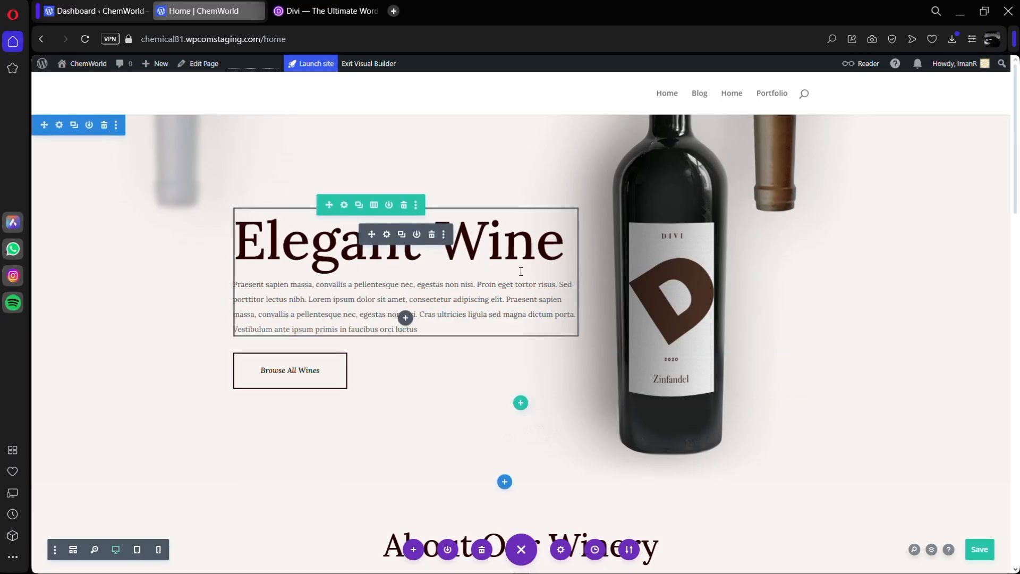
Open the corkscrew image's settings, view the AI image options, and close the settings
scroll(743, 324, down, 8)
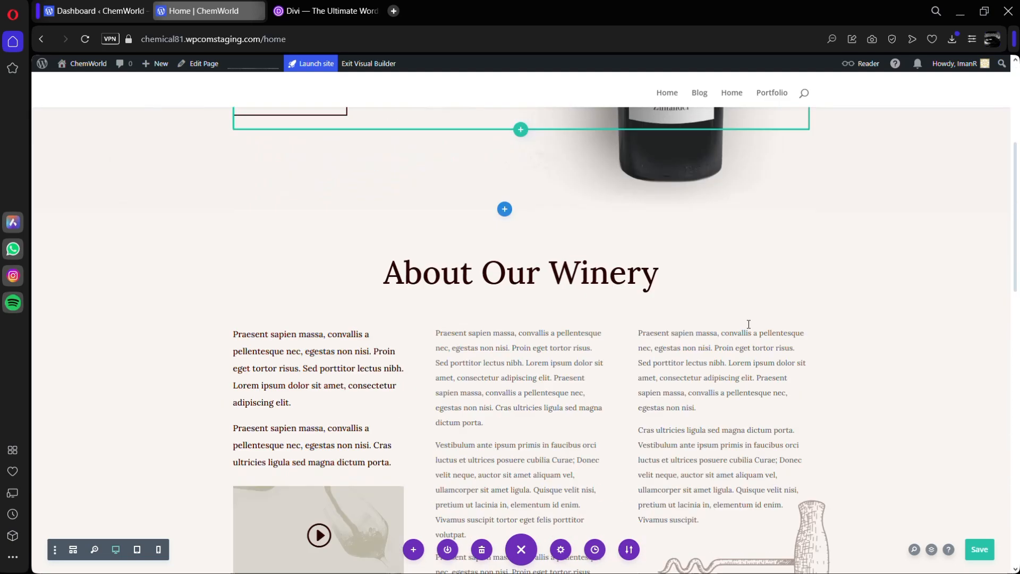
scroll(743, 324, down, 1)
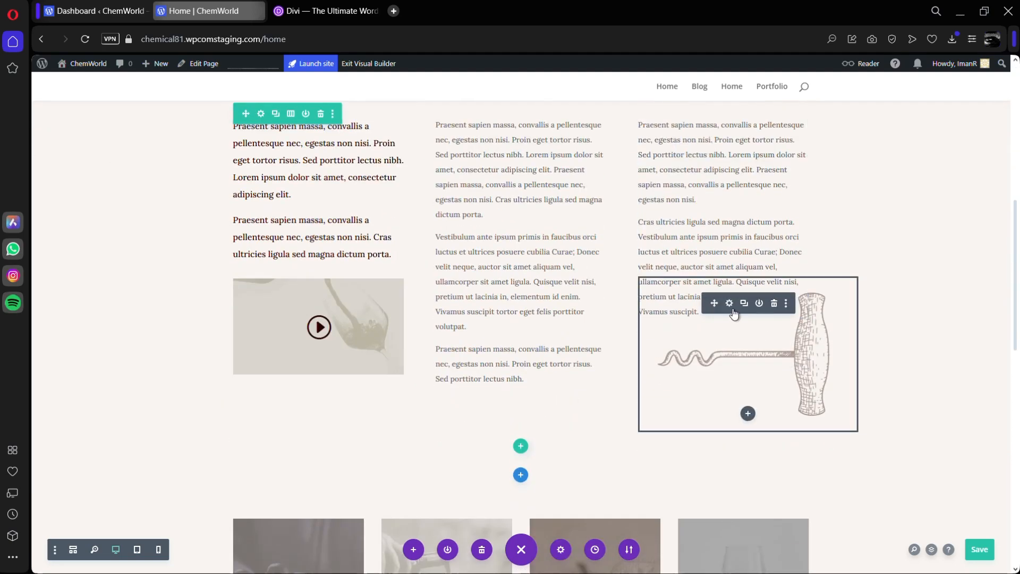
click(729, 303)
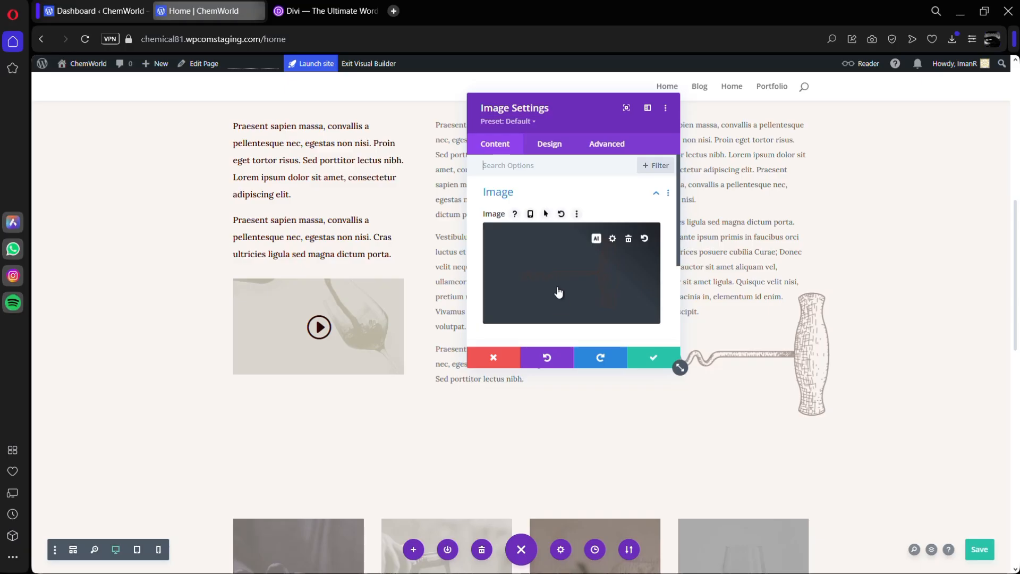
click(596, 242)
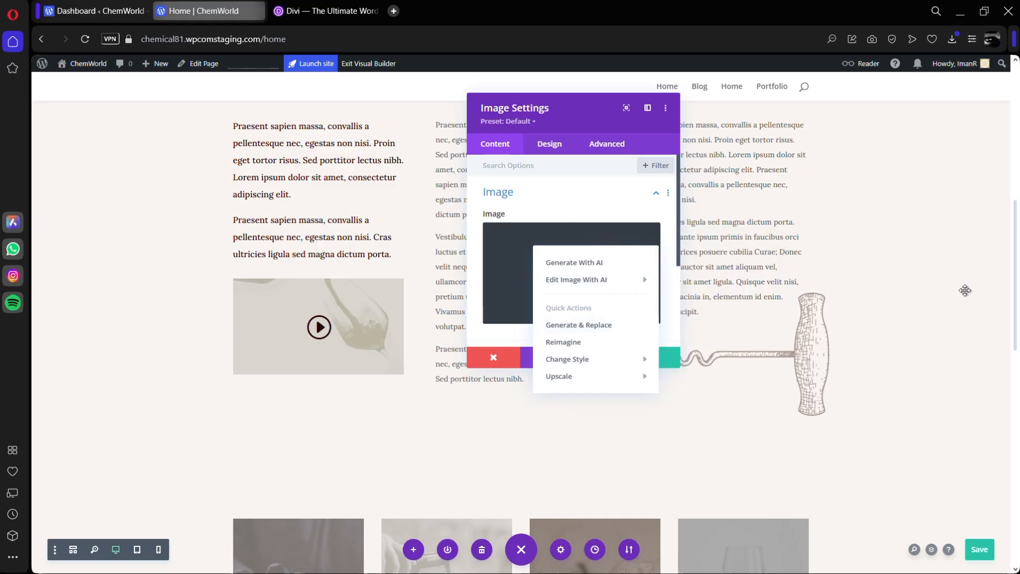
click(676, 362)
Review the Home page layout down to the Come Visit Us section and save the page
scroll(792, 300, down, 4)
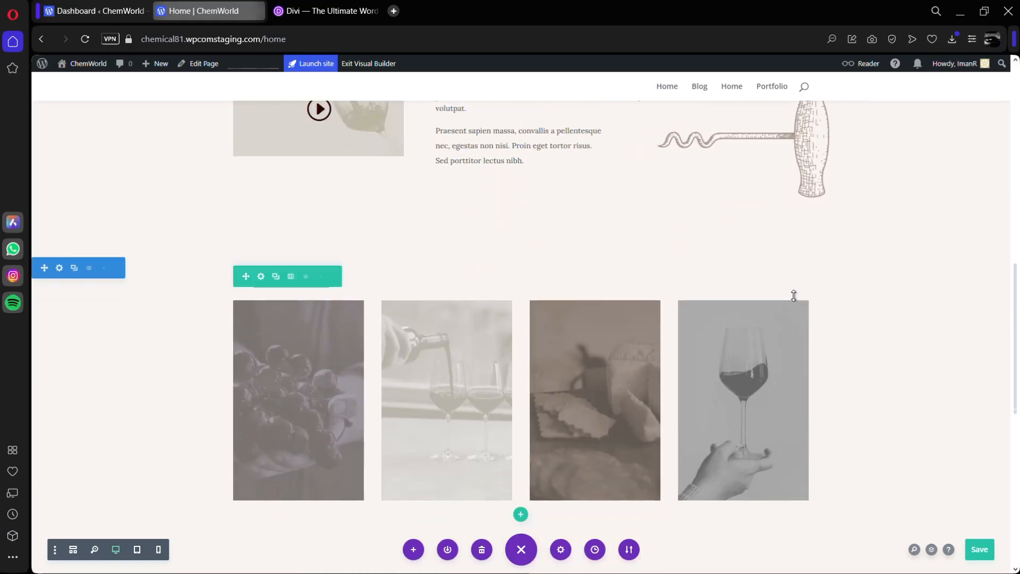
scroll(793, 295, down, 3)
scroll(933, 284, down, 2)
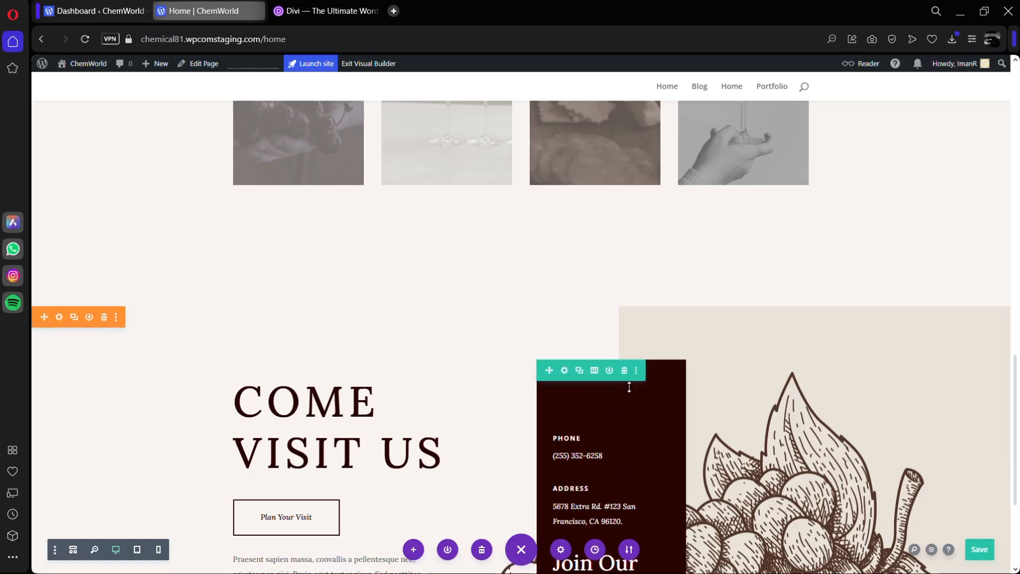
scroll(629, 387, down, 4)
scroll(280, 285, up, 1)
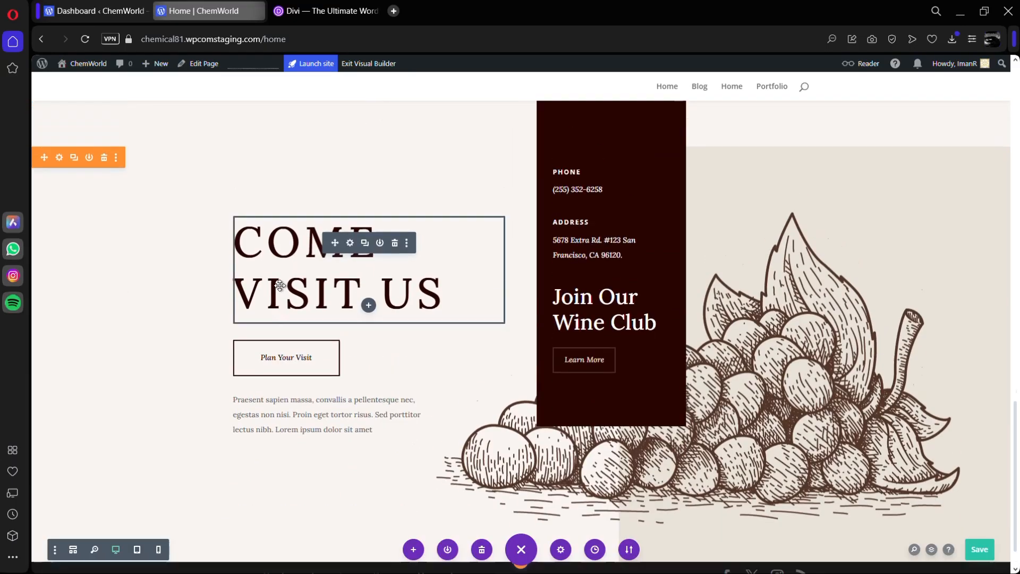
scroll(280, 286, up, 2)
key(ctrl+s)
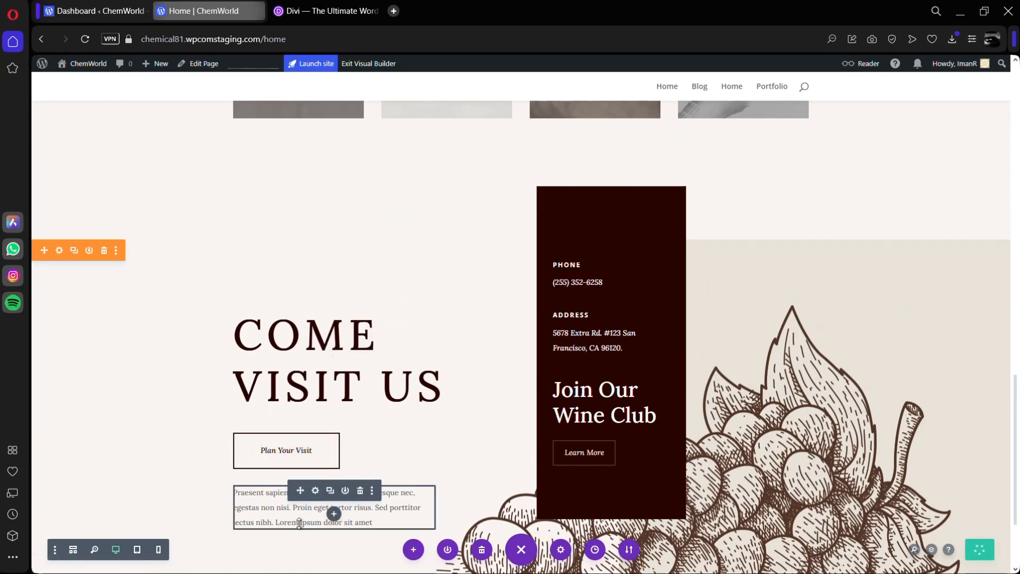
Set the Come Visit Us heading's animation style to Fade and apply the text settings
scroll(299, 523, up, 7)
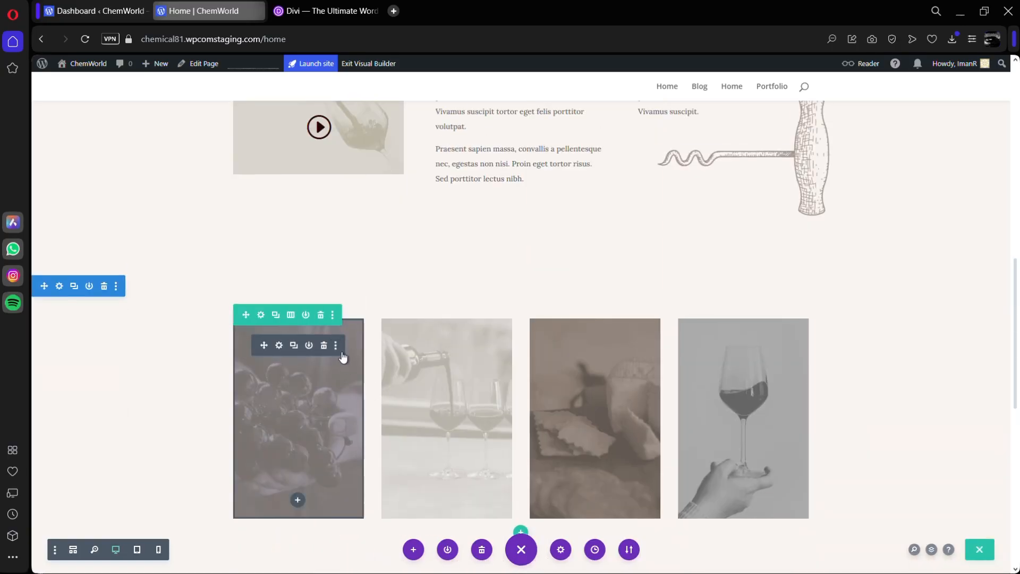
scroll(343, 356, down, 7)
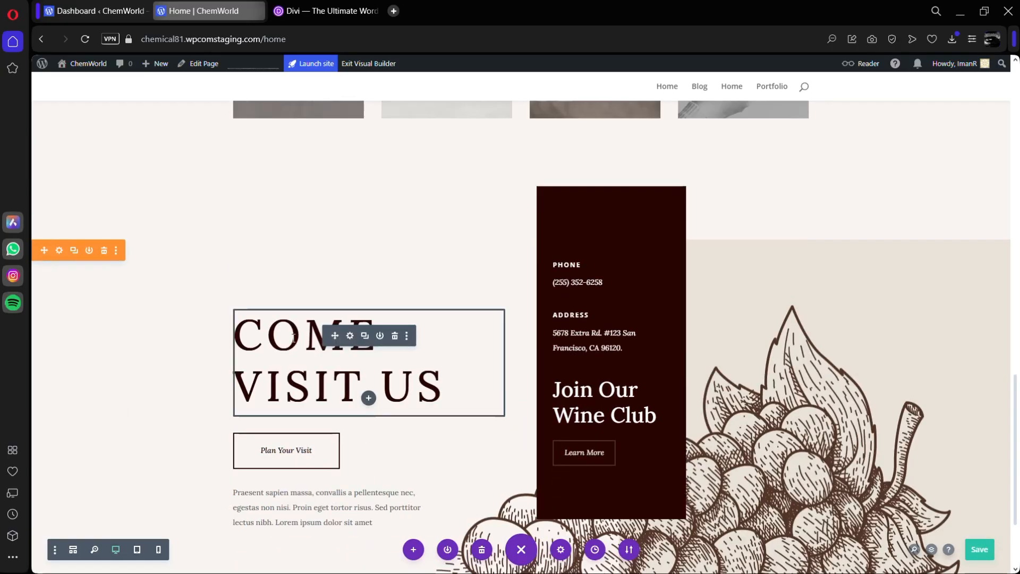
click(350, 335)
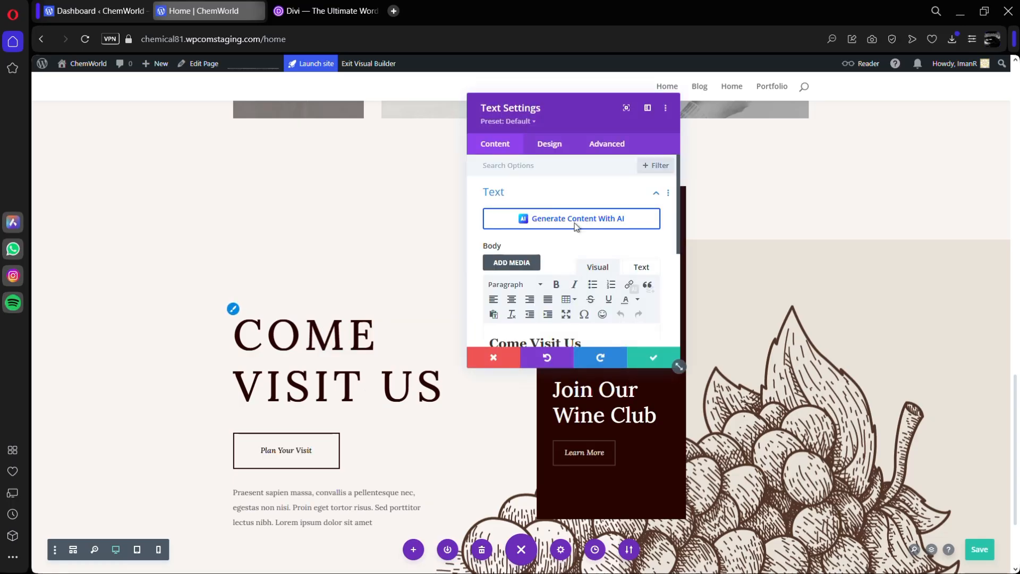
scroll(584, 242, down, 2)
click(538, 150)
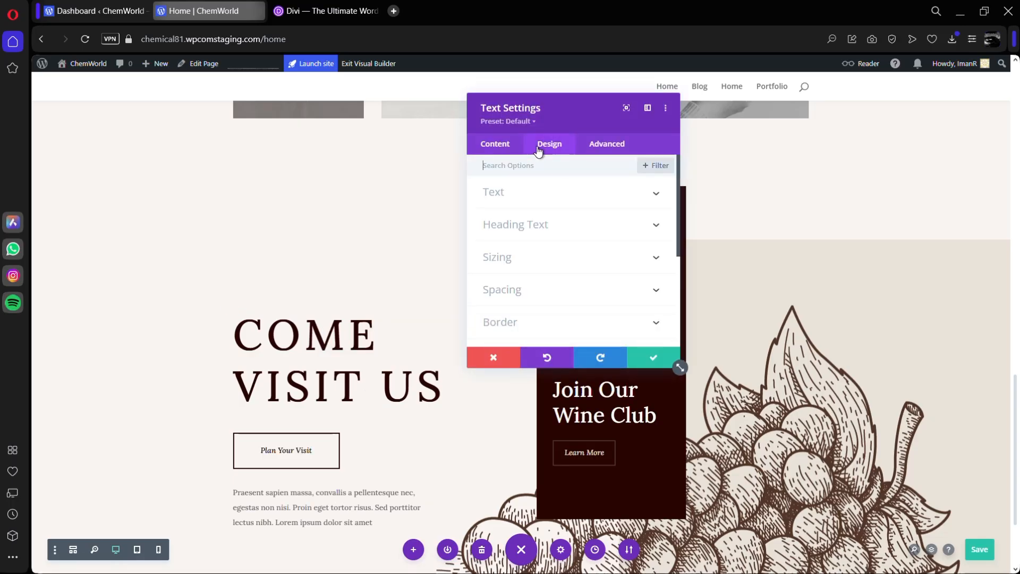
scroll(562, 213, down, 2)
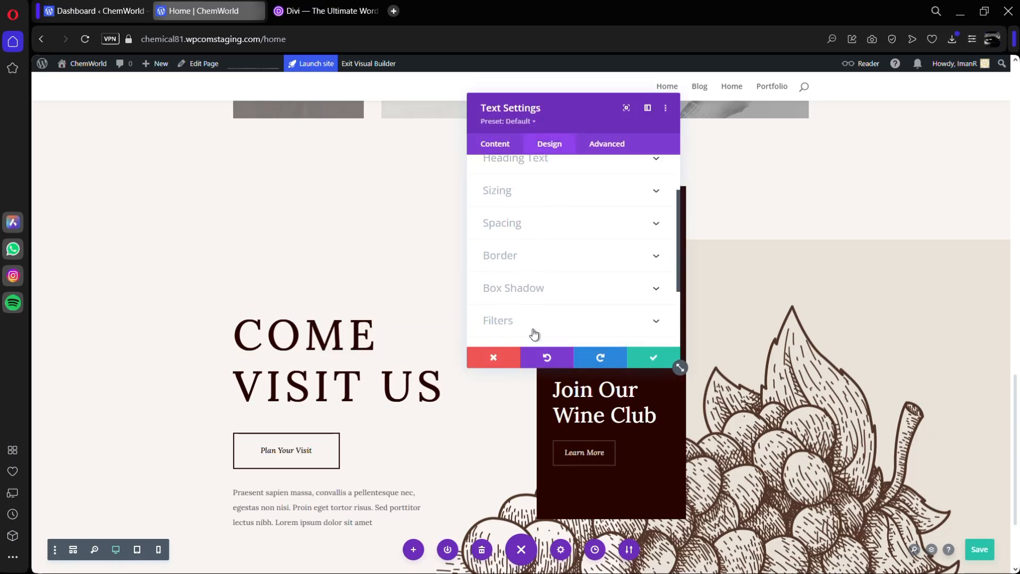
scroll(534, 333, down, 2)
click(523, 282)
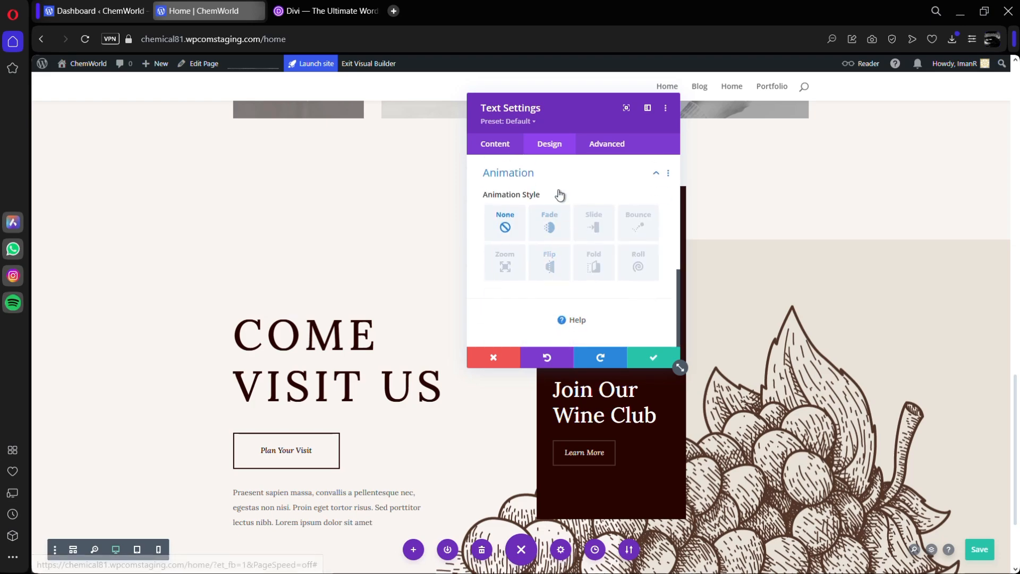
click(539, 228)
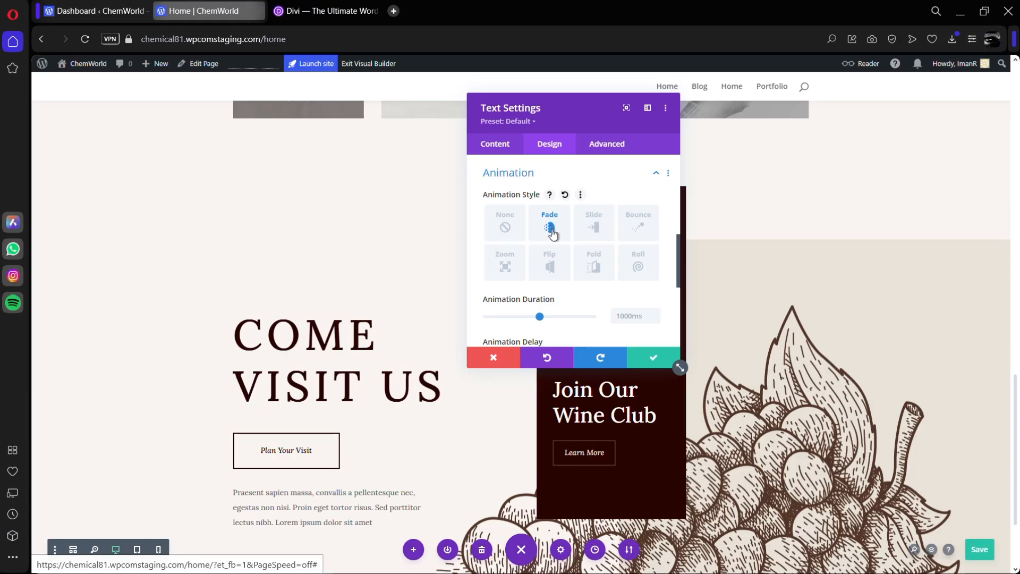
scroll(567, 257, up, 3)
scroll(571, 319, up, 3)
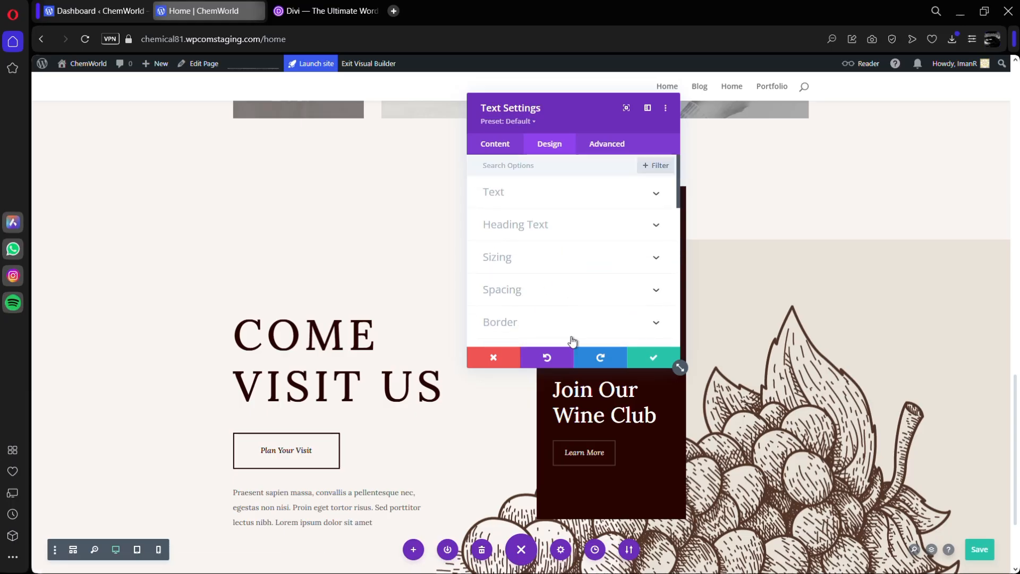
click(646, 360)
View the row settings of the hero section and close them
scroll(600, 318, up, 10)
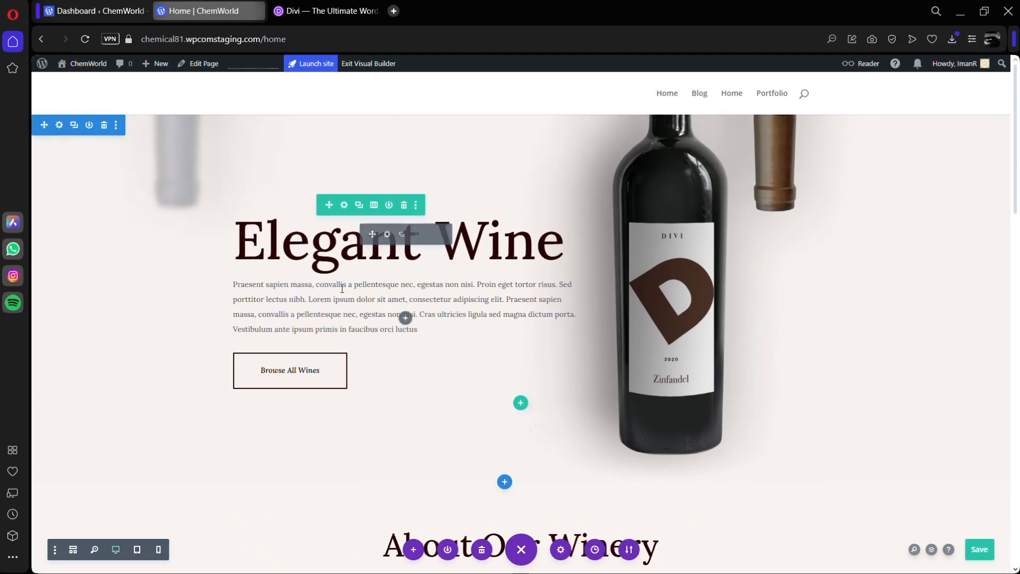
click(343, 205)
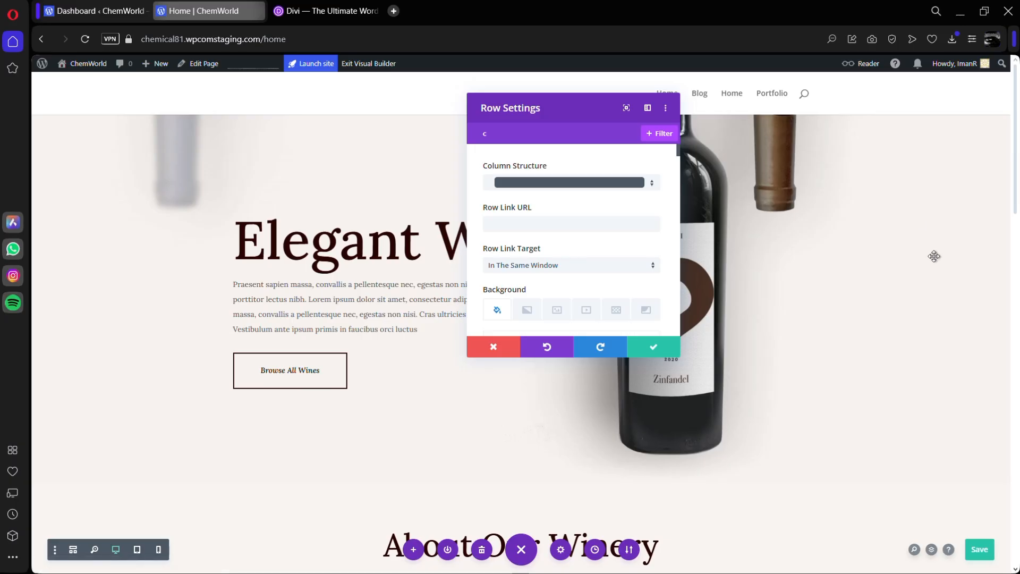
click(657, 353)
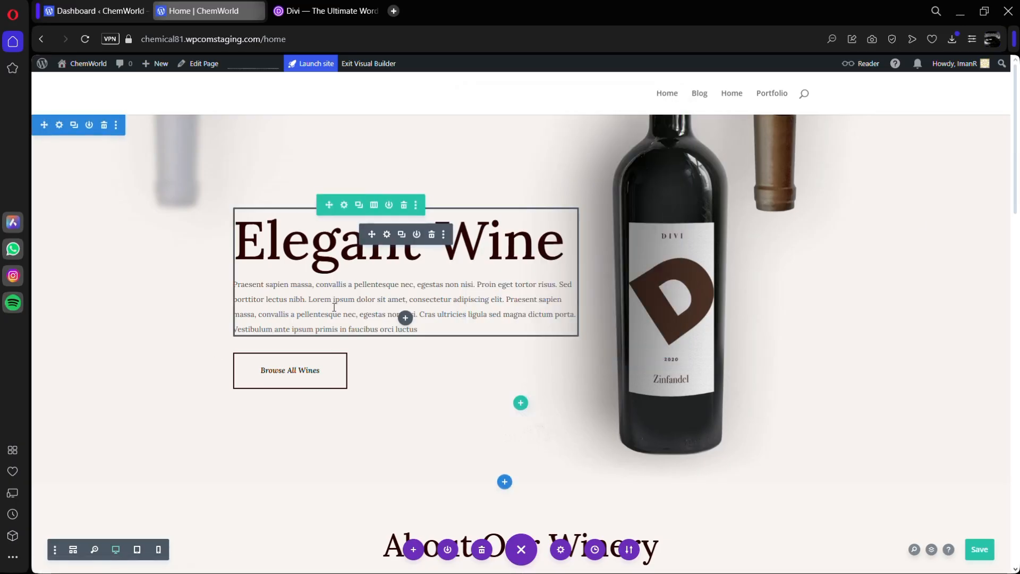
Add a regular section below the Come Visit Us section with a row of two equal columns
scroll(405, 317, down, 15)
scroll(335, 316, down, 3)
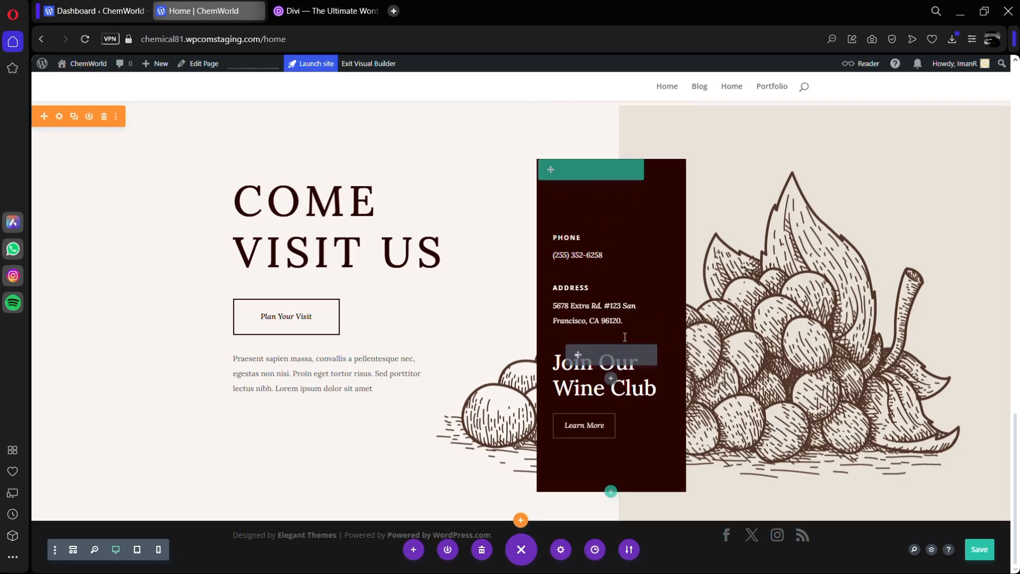
scroll(614, 296, up, 3)
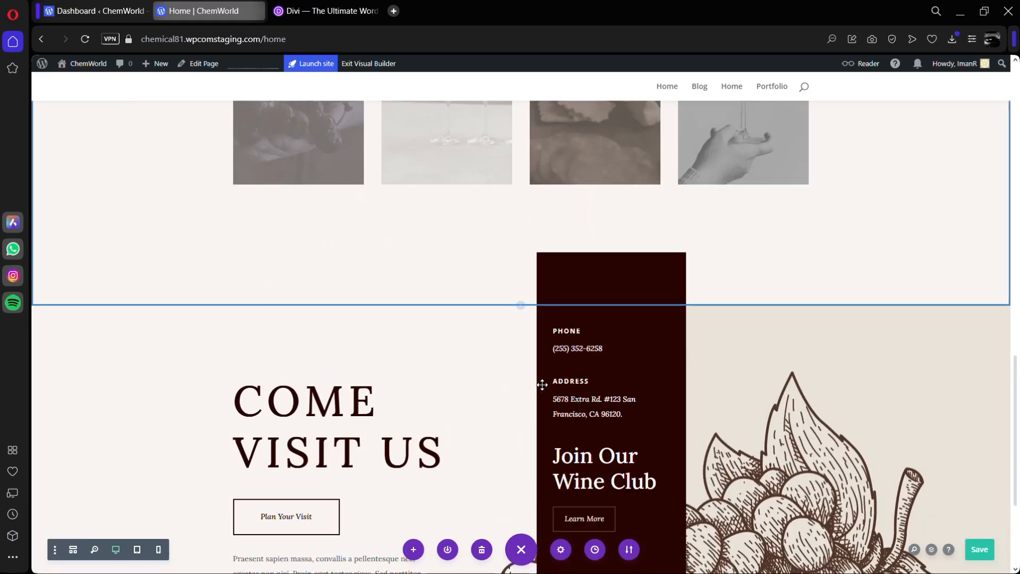
scroll(468, 308, up, 5)
scroll(466, 310, up, 10)
scroll(462, 327, down, 15)
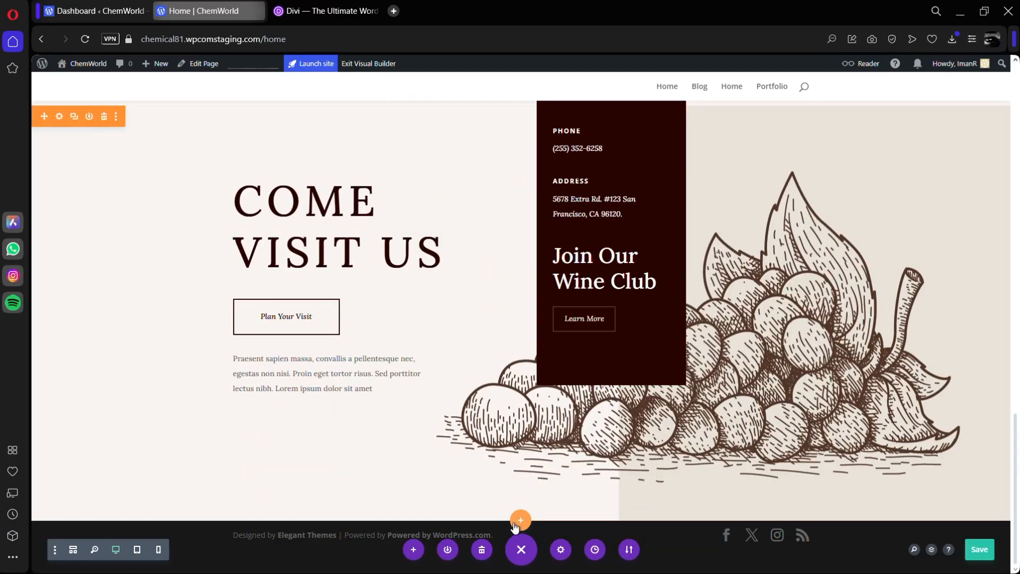
click(521, 520)
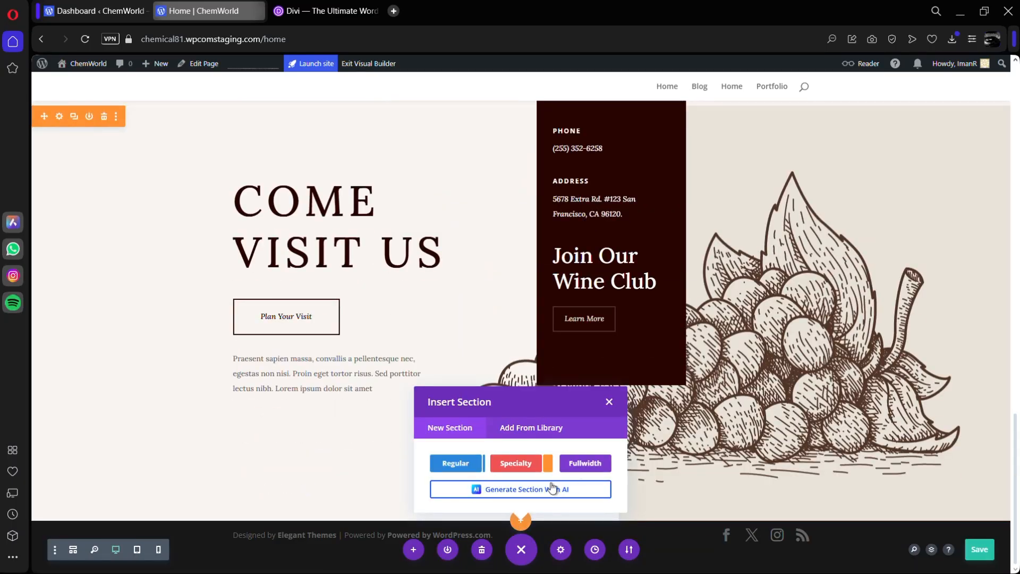
click(452, 461)
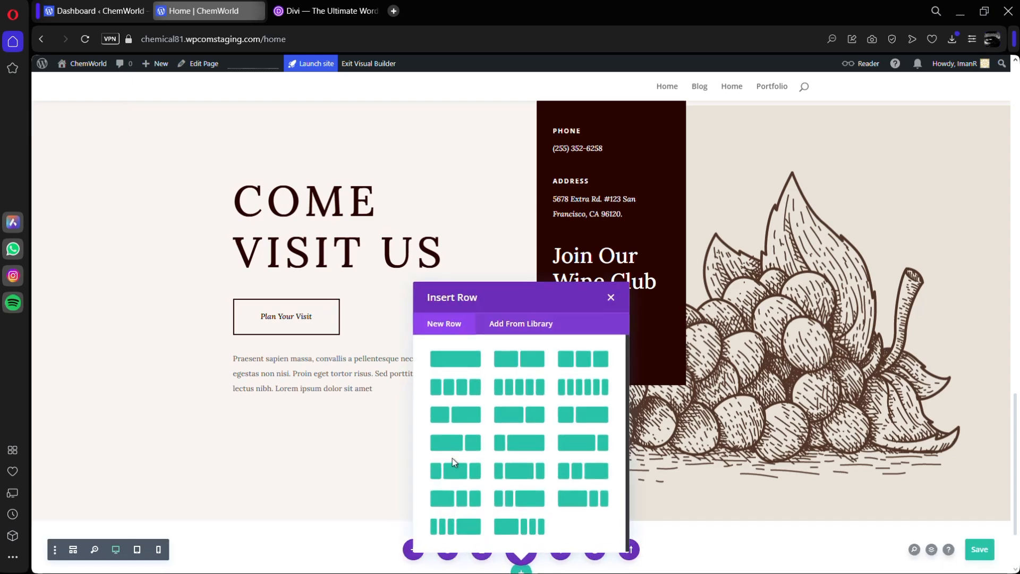
click(508, 364)
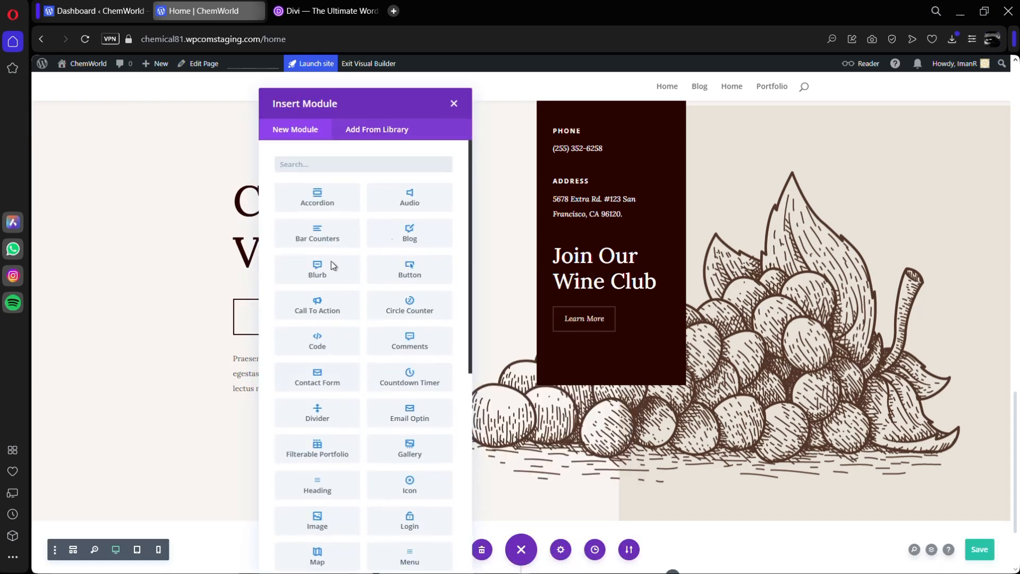
Browse the available modules, search them for "fea" and "call", and close the module list without inserting one
scroll(371, 235, down, 10)
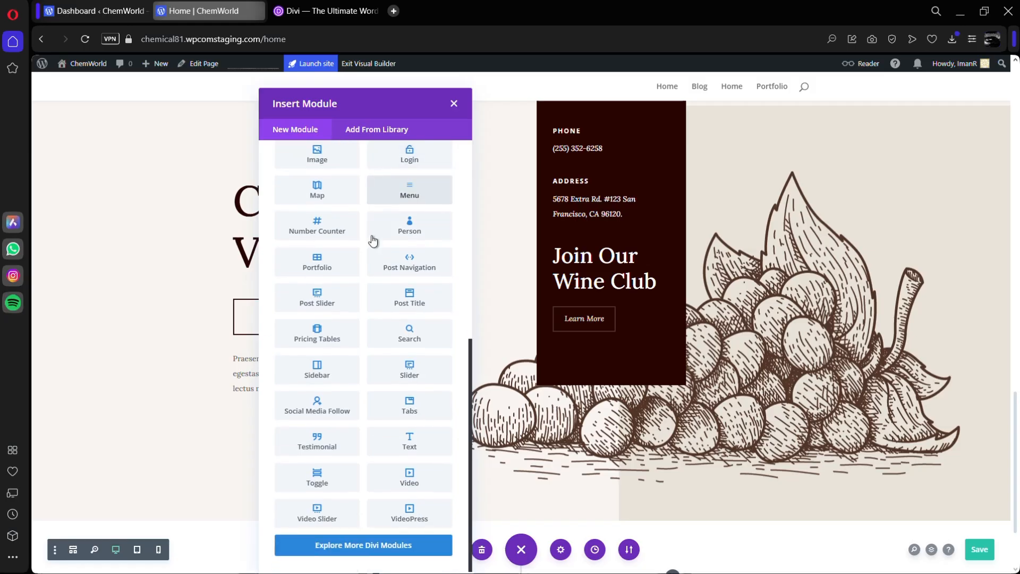
scroll(372, 240, up, 10)
text(fea)
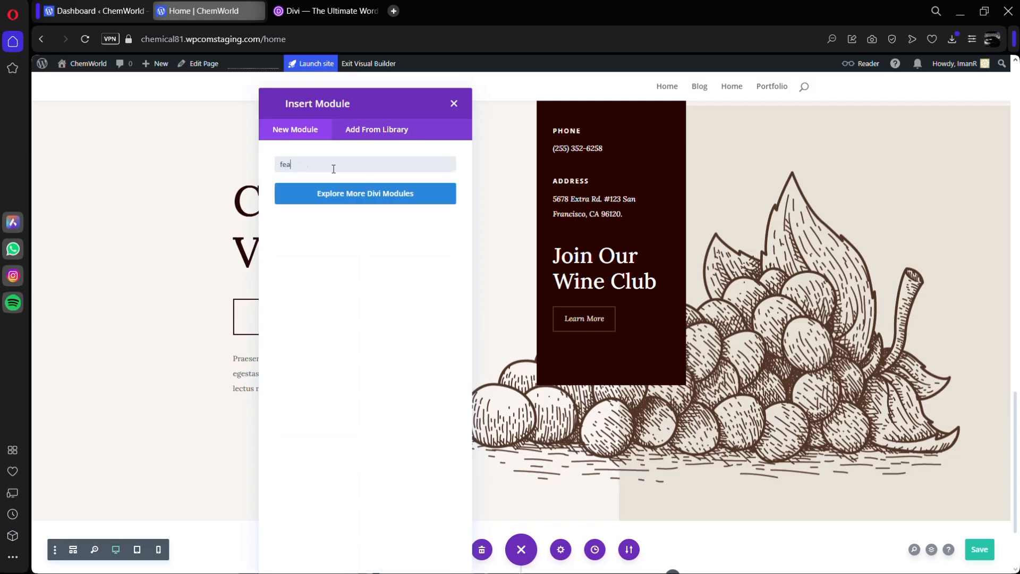
key(BackSpace)
key(BackSpace)
key(BackSpace)
text(call)
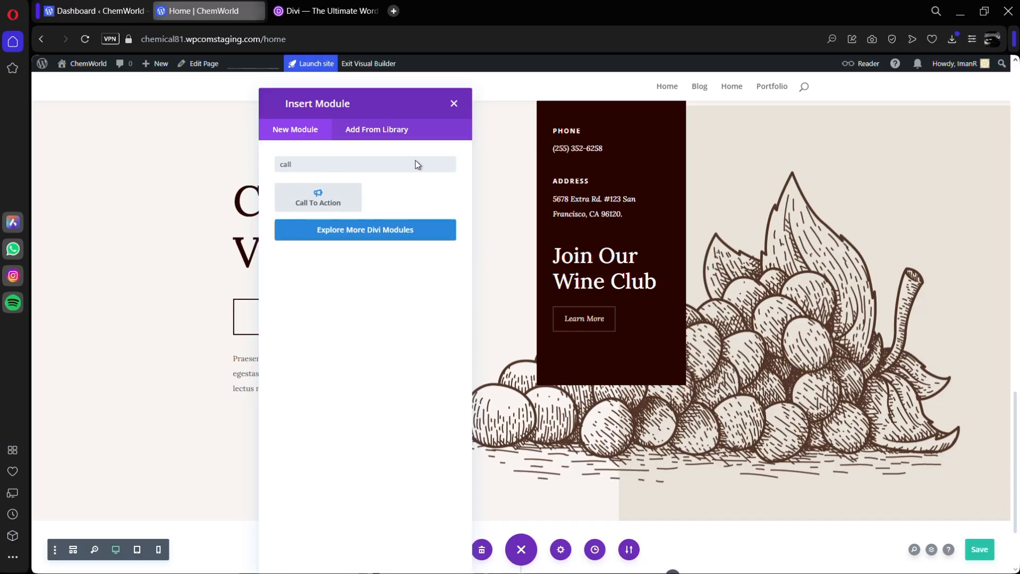
click(457, 111)
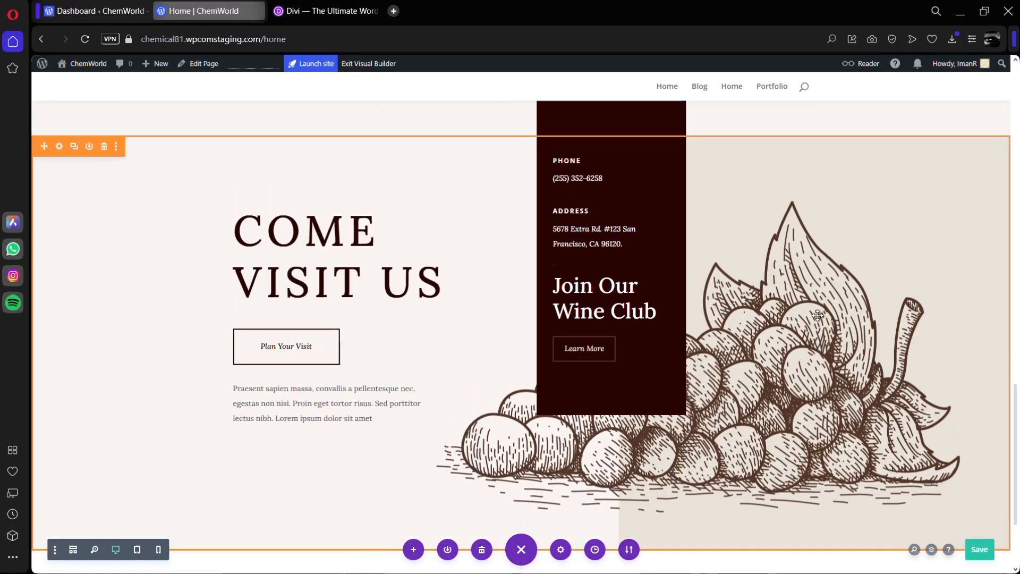
Open Divi's Theme Customizer from the WordPress dashboard
scroll(817, 315, down, 5)
scroll(817, 316, up, 8)
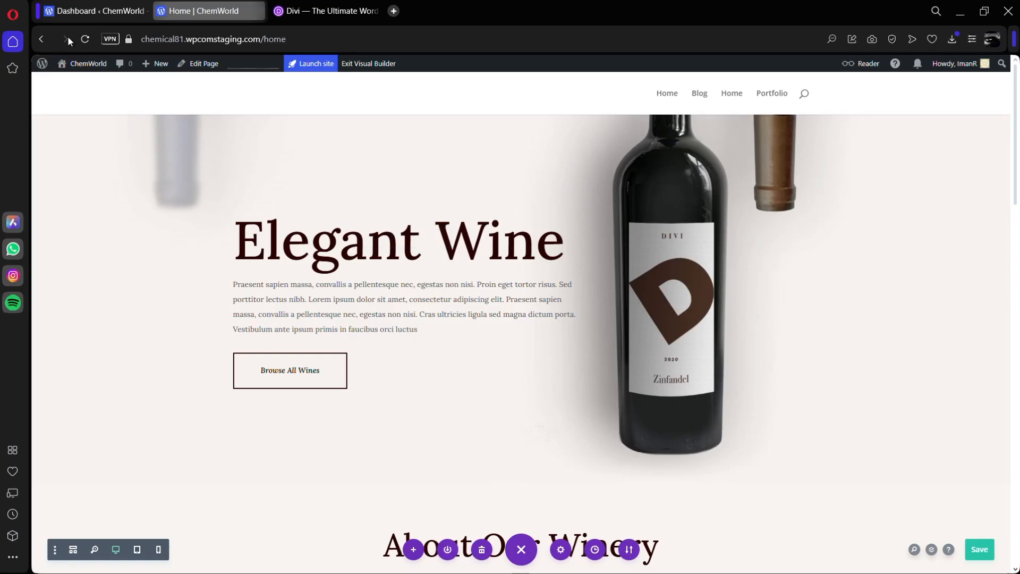
click(91, 17)
mouse_move(75, 463)
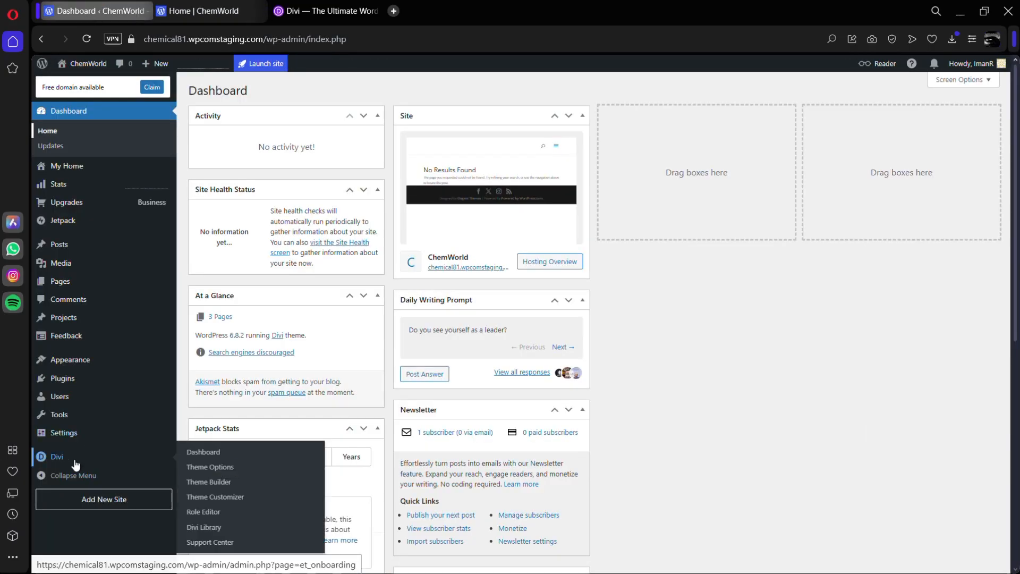
click(220, 498)
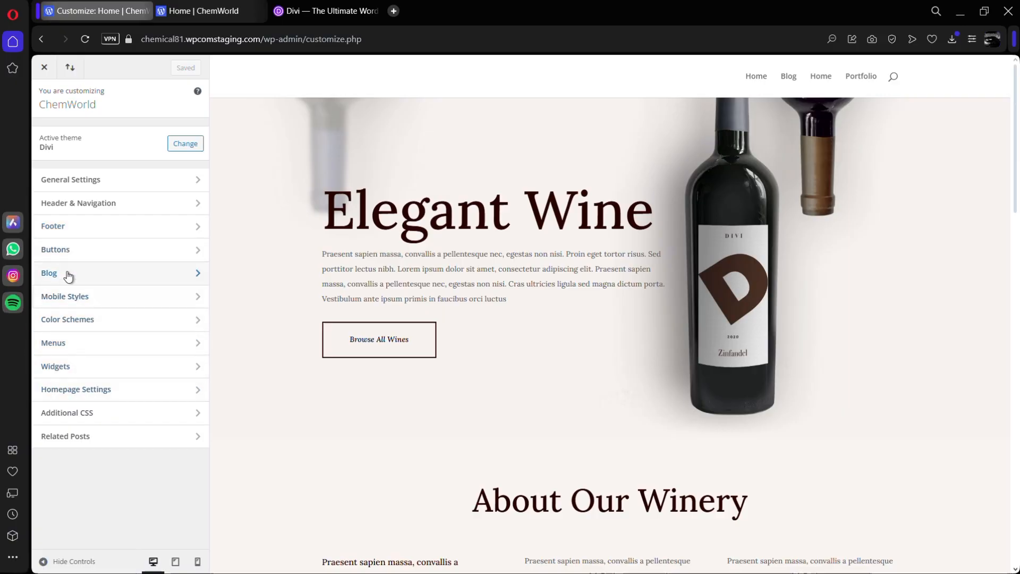
Look through the Header & Navigation, Footer and Color Schemes customizer settings and the home page preview
click(85, 203)
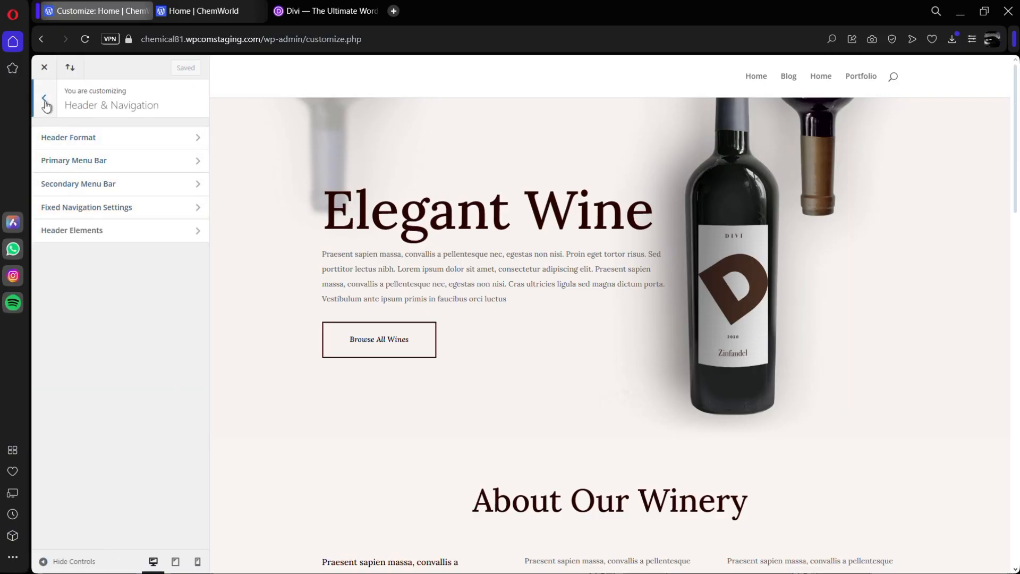
click(46, 106)
click(106, 229)
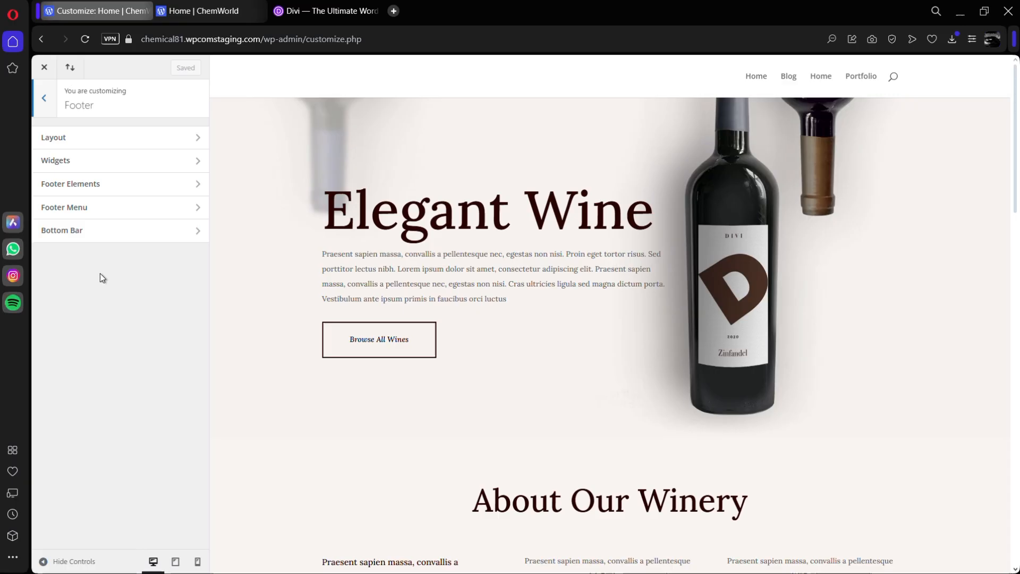
click(46, 109)
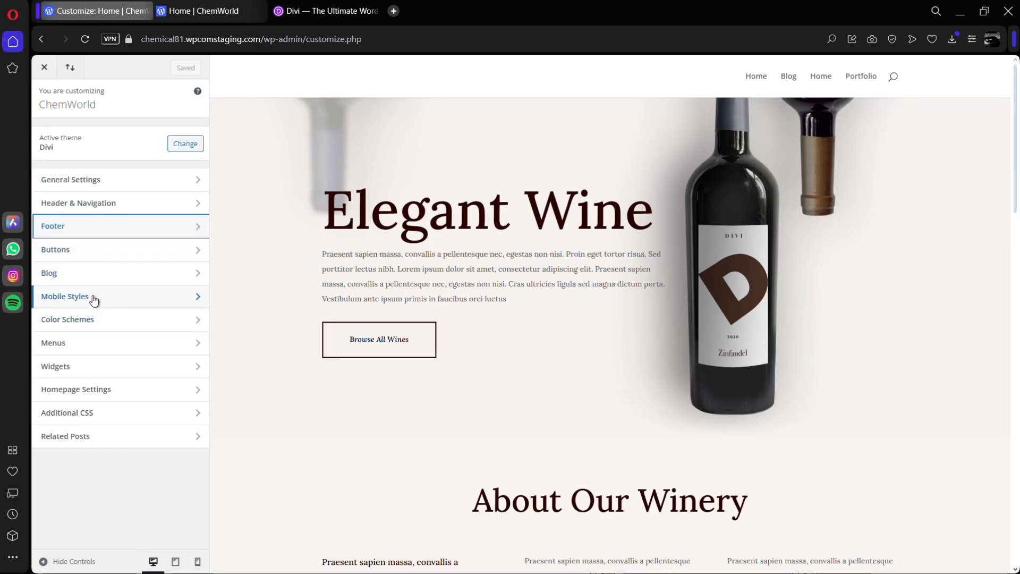
click(86, 325)
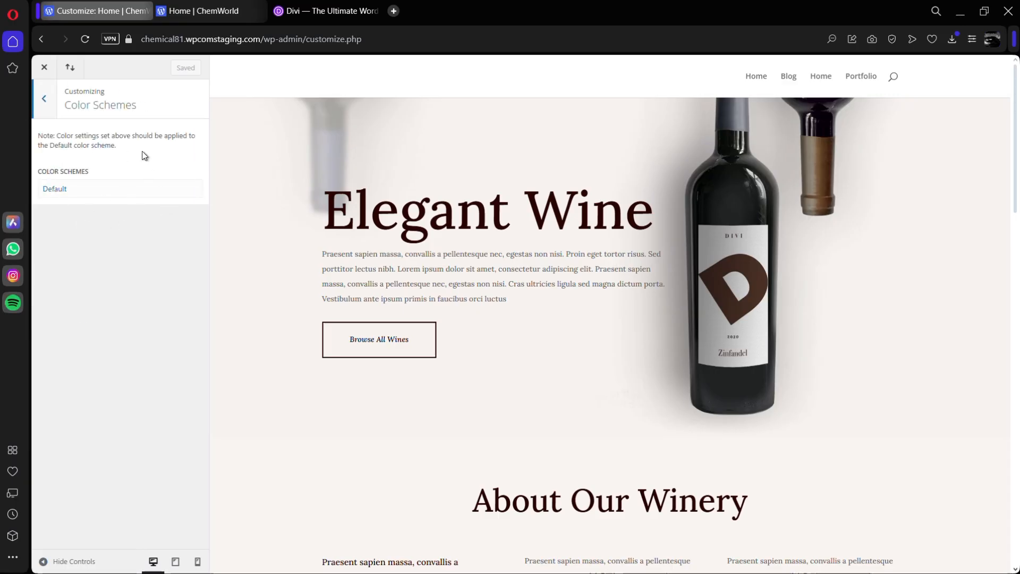
click(41, 104)
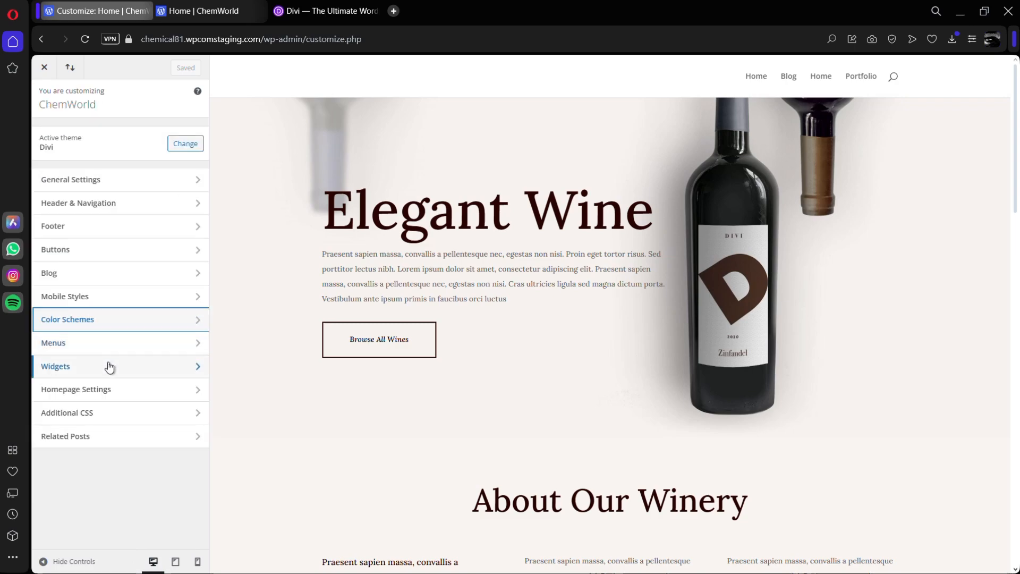
scroll(315, 137, down, 5)
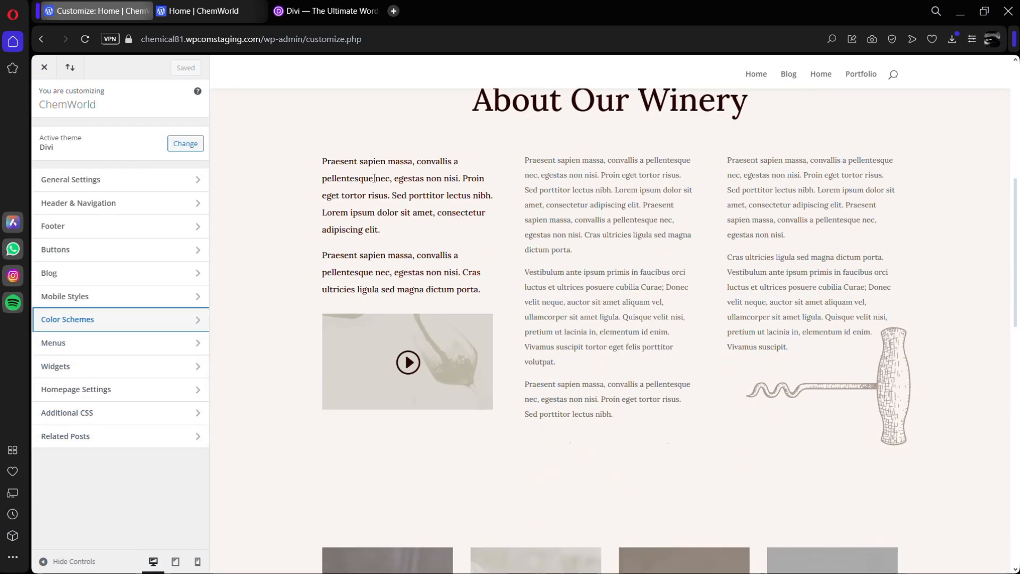
scroll(373, 180, up, 5)
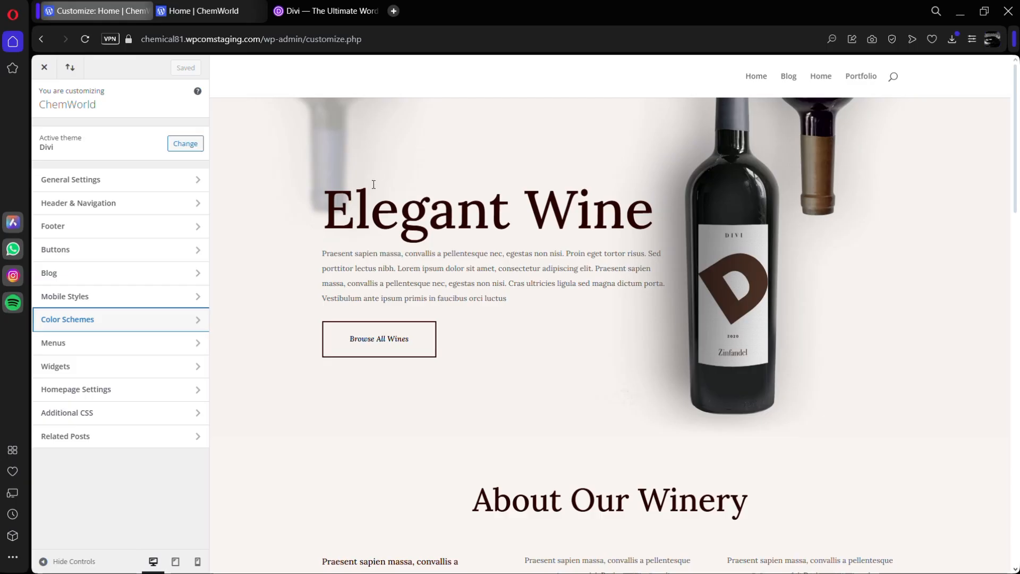
Preview the home page in tablet and phone views in the Visual Builder and return to desktop view
key(ctrl+Tab)
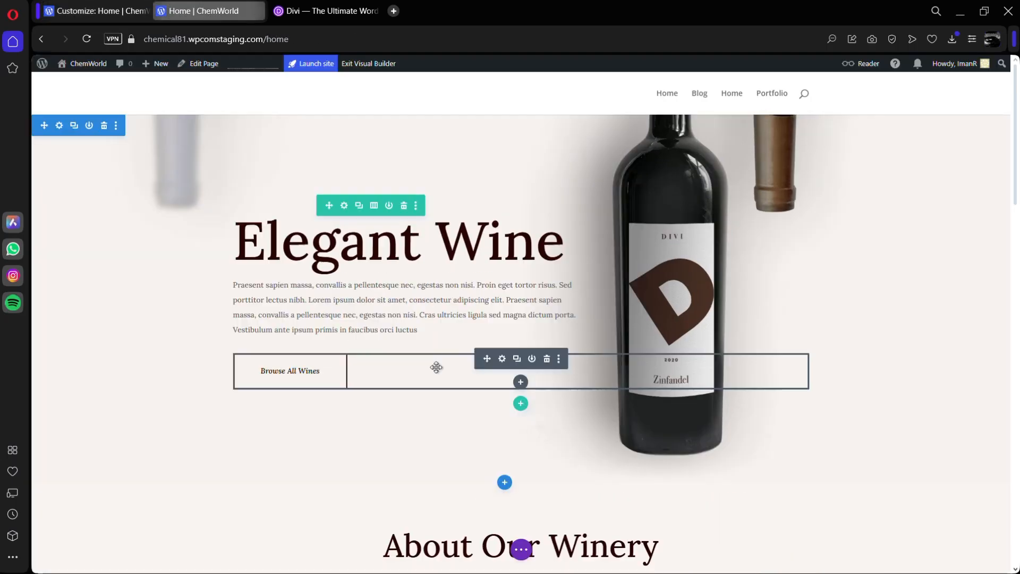
click(522, 555)
click(136, 553)
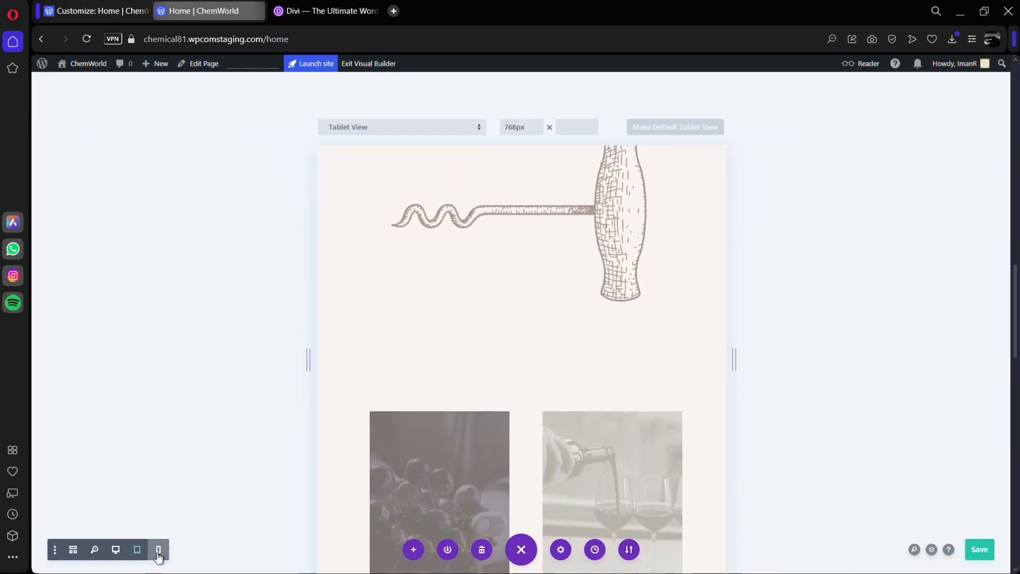
click(158, 553)
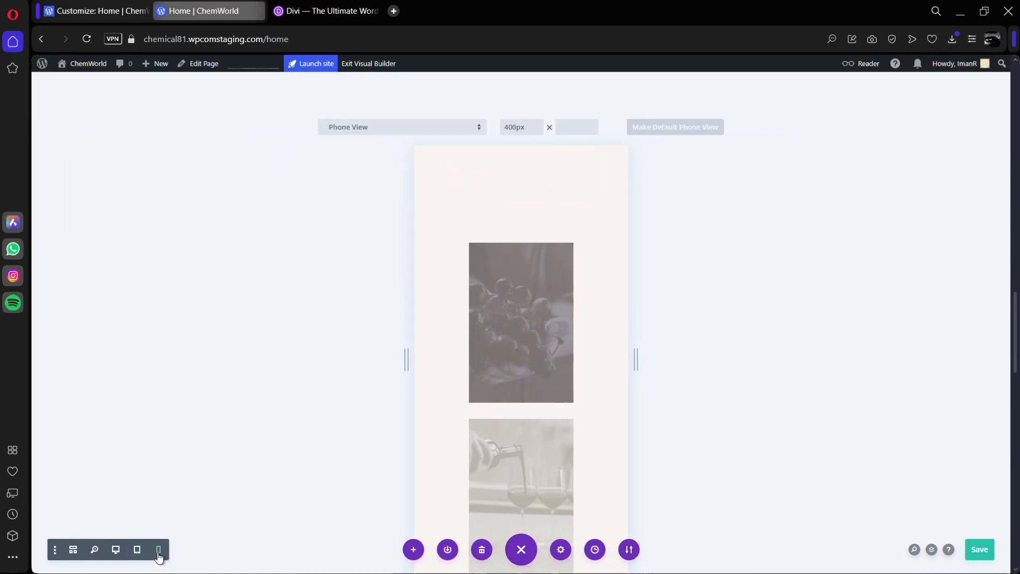
click(136, 557)
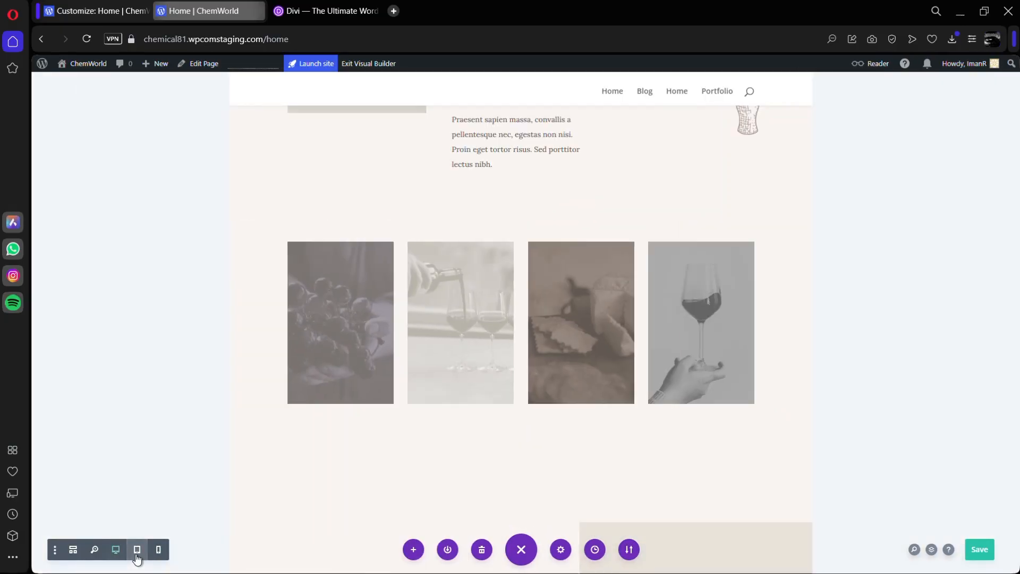
click(160, 555)
click(116, 551)
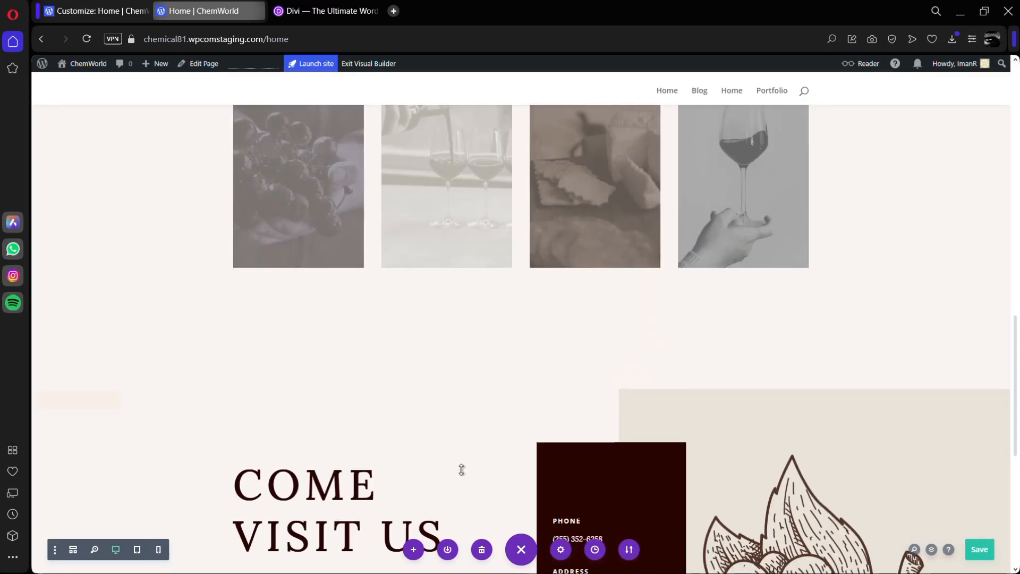
scroll(460, 469, up, 15)
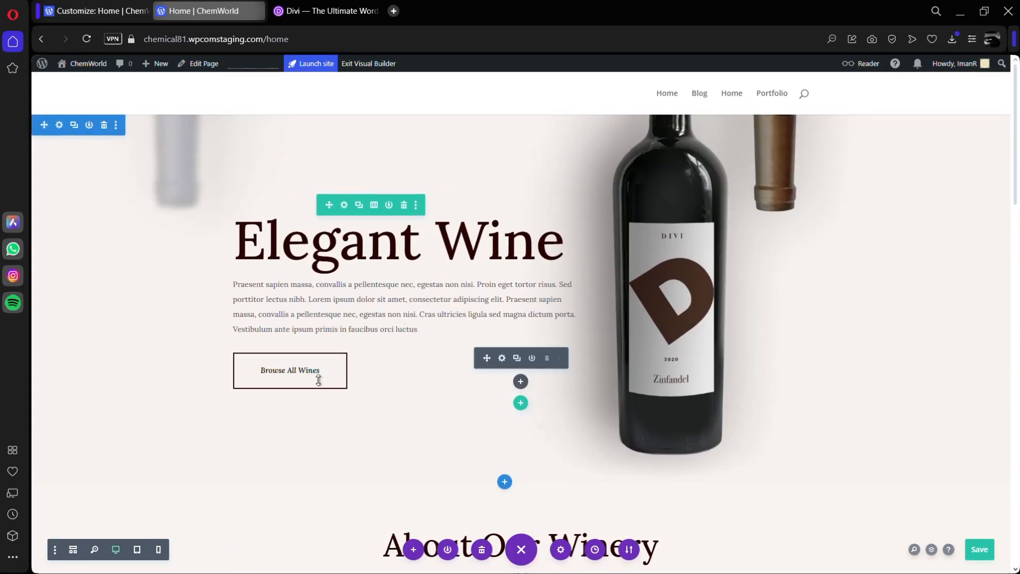
Save the home page in the Visual Builder and exit the builder
click(95, 11)
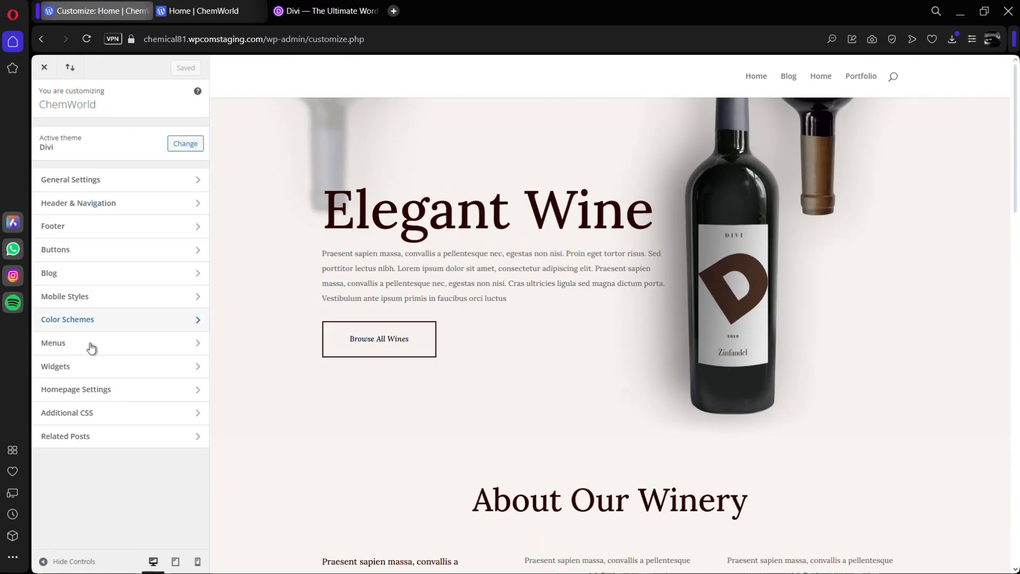
click(210, 10)
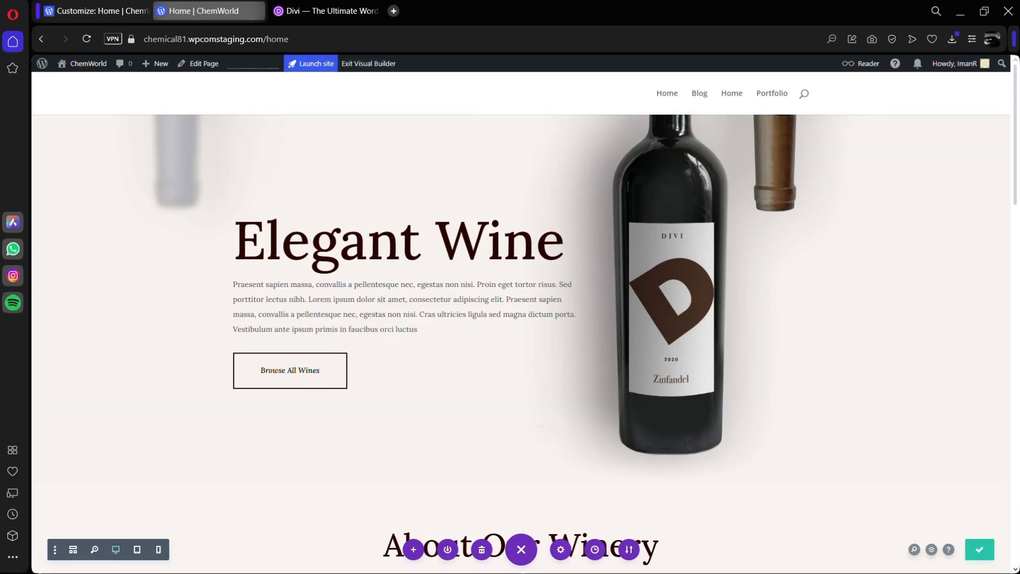
scroll(308, 88, down, 10)
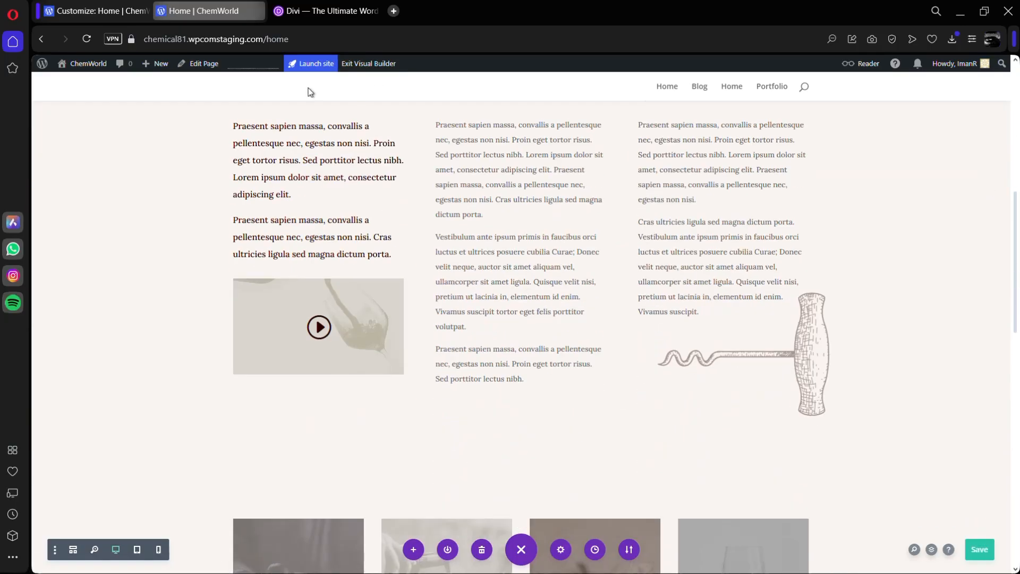
scroll(1006, 235, up, 10)
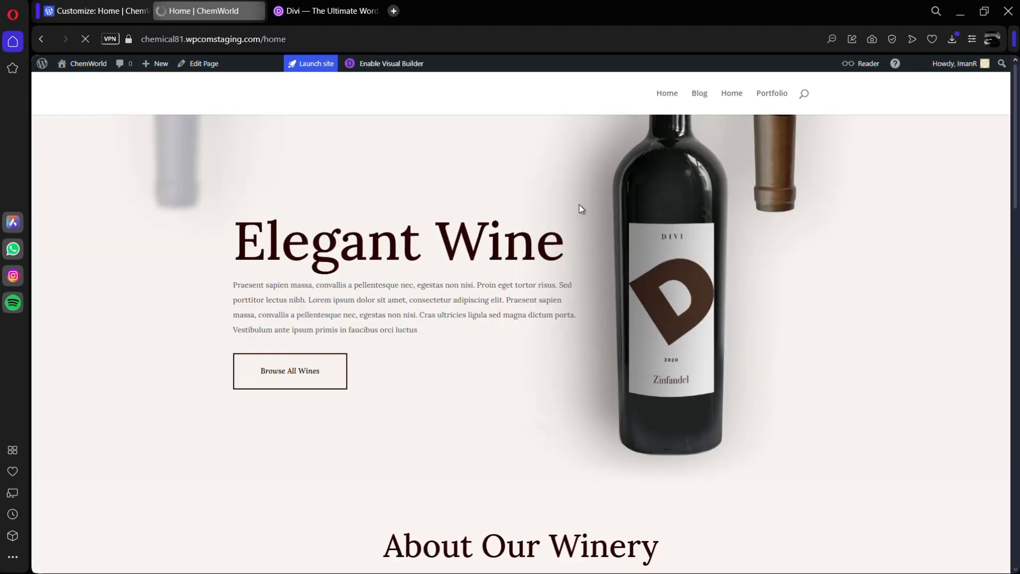
Review the home page outside the builder and switch to the Divi product page on Elegant Themes
scroll(836, 203, down, 5)
scroll(836, 203, down, 10)
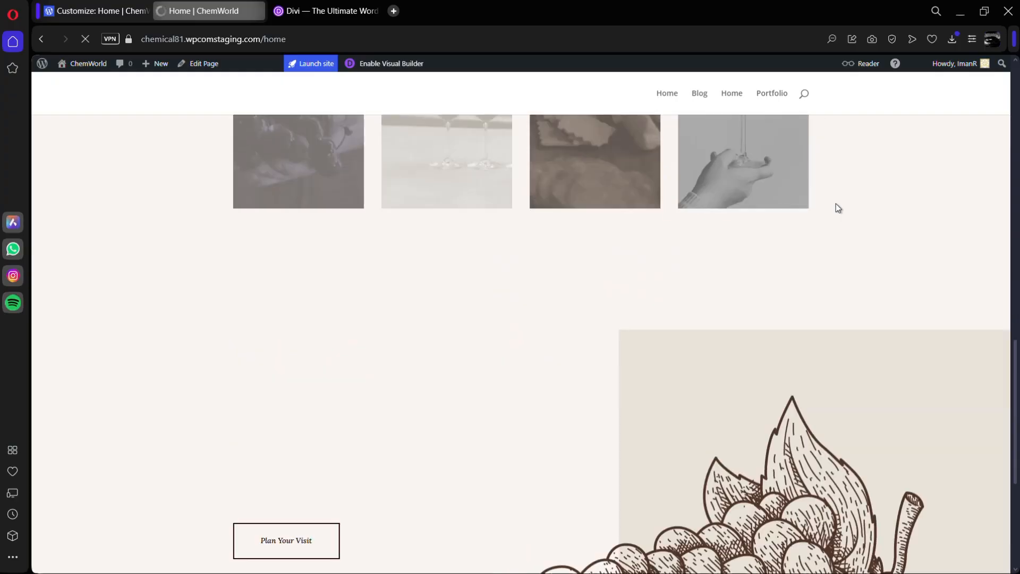
scroll(836, 203, up, 5)
scroll(835, 207, up, 8)
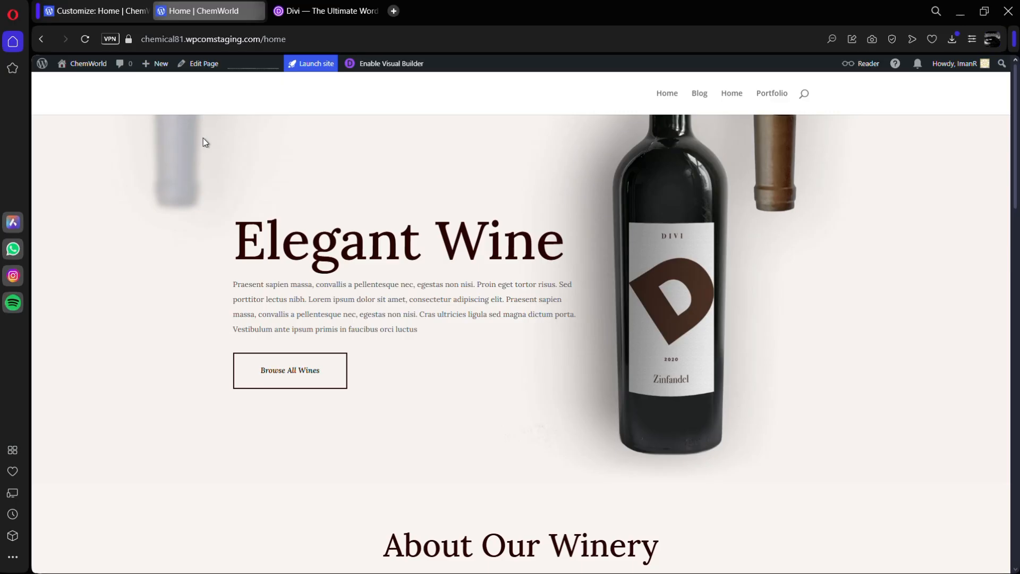
click(301, 14)
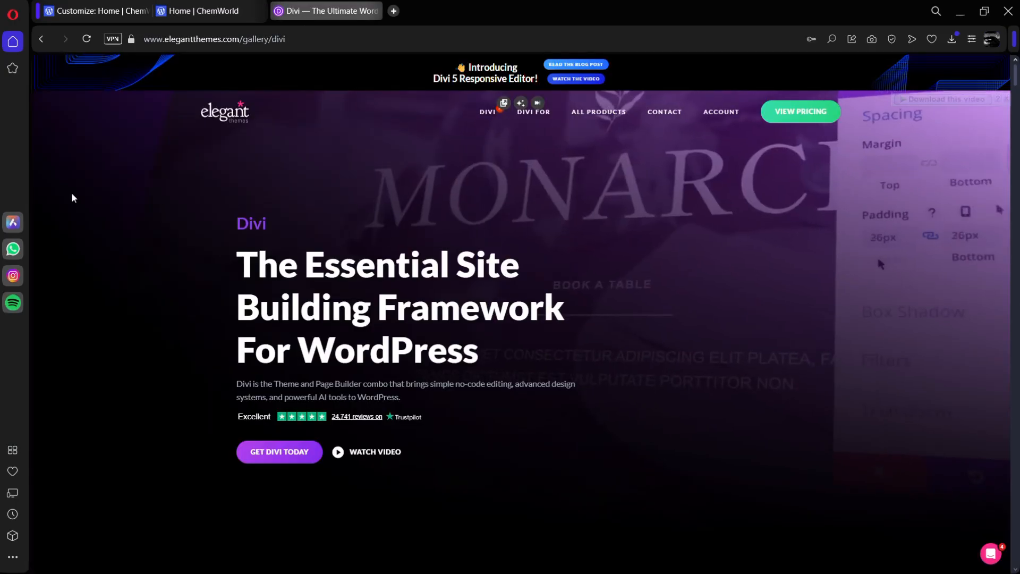